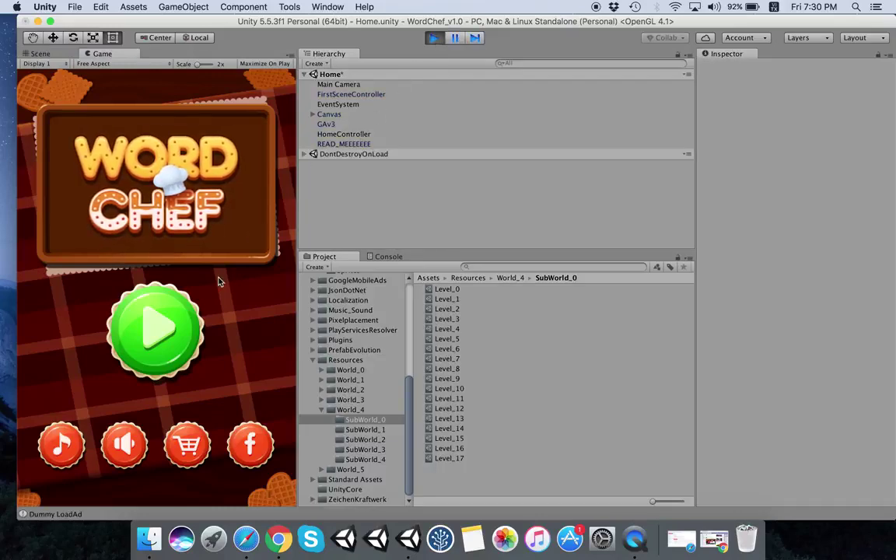
Step: Toggle the game music off and back on, then mute the sound effects
click(65, 446)
click(65, 447)
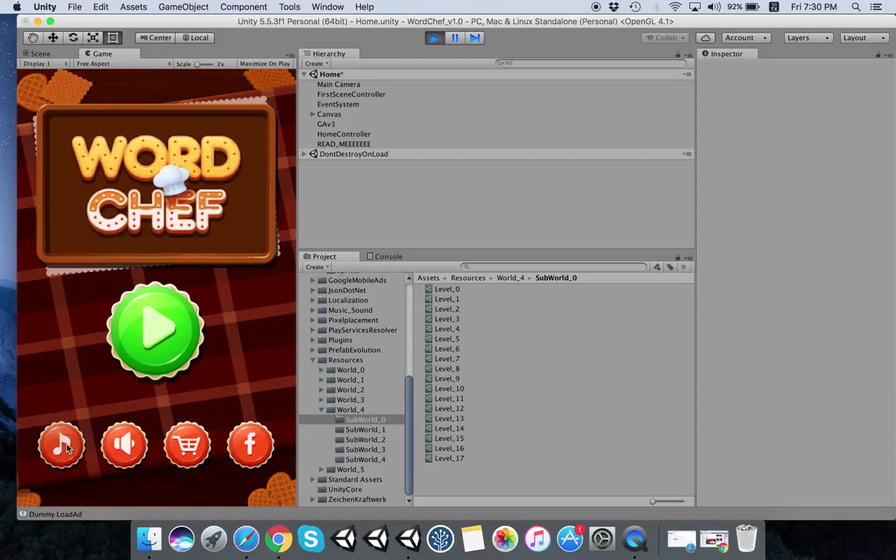
click(124, 445)
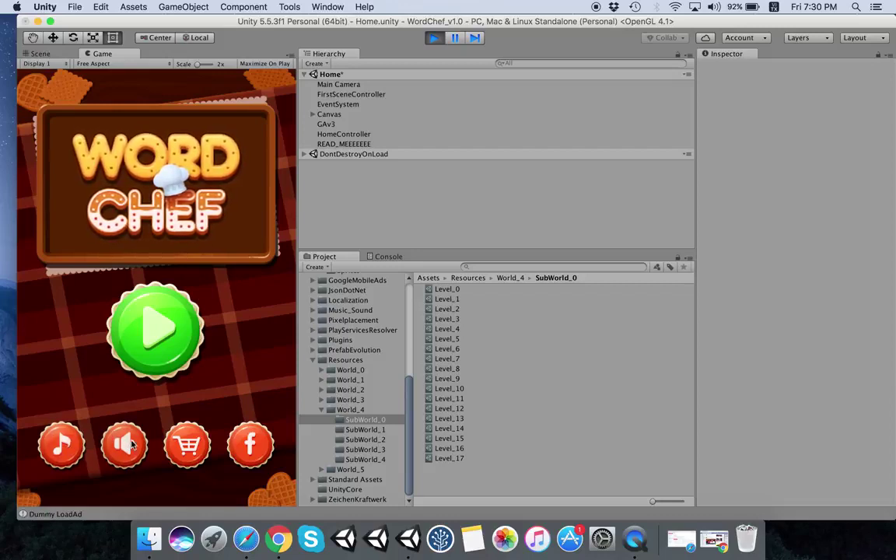
Step: Buy the 50-ruby pack in the shop, raising rubies to 174, and start the game
click(187, 445)
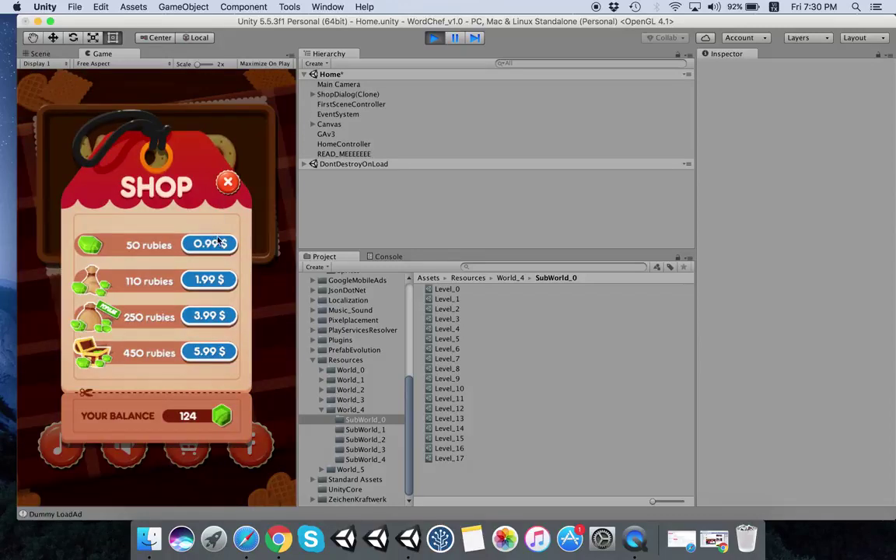
click(170, 251)
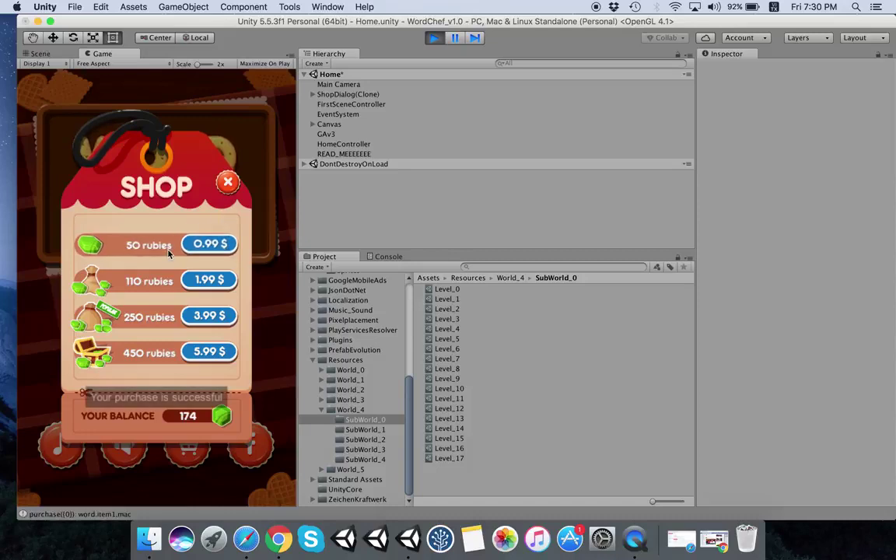
click(227, 183)
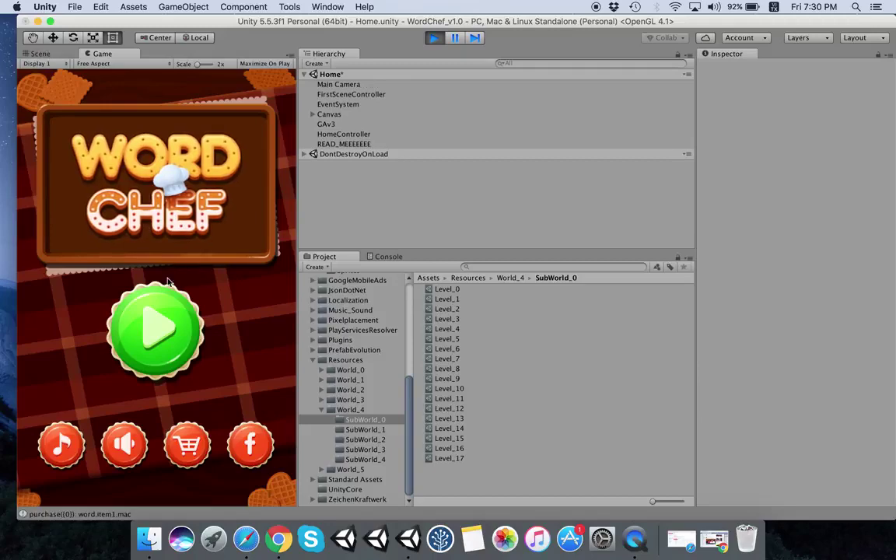
click(171, 308)
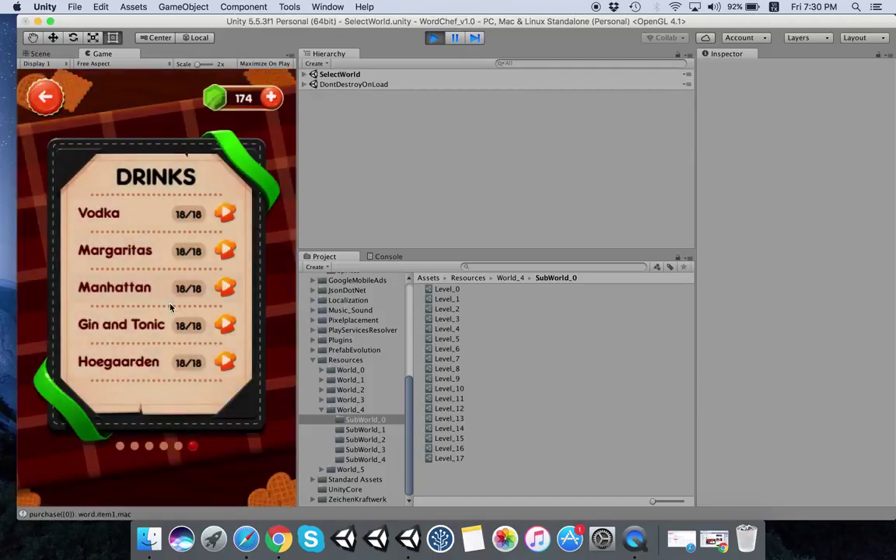
Step: Play Vodka level 1, then quit it from the pause menu and scroll the Vodka level grid
click(144, 226)
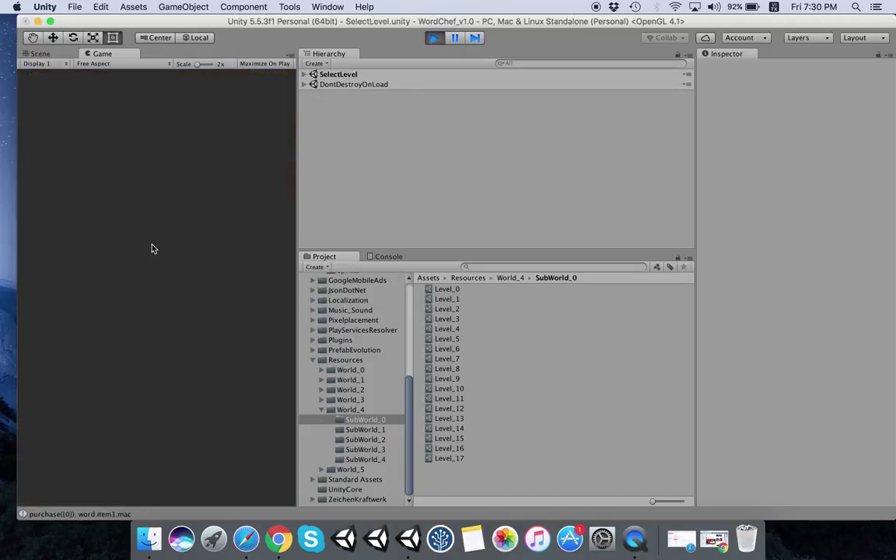
click(88, 207)
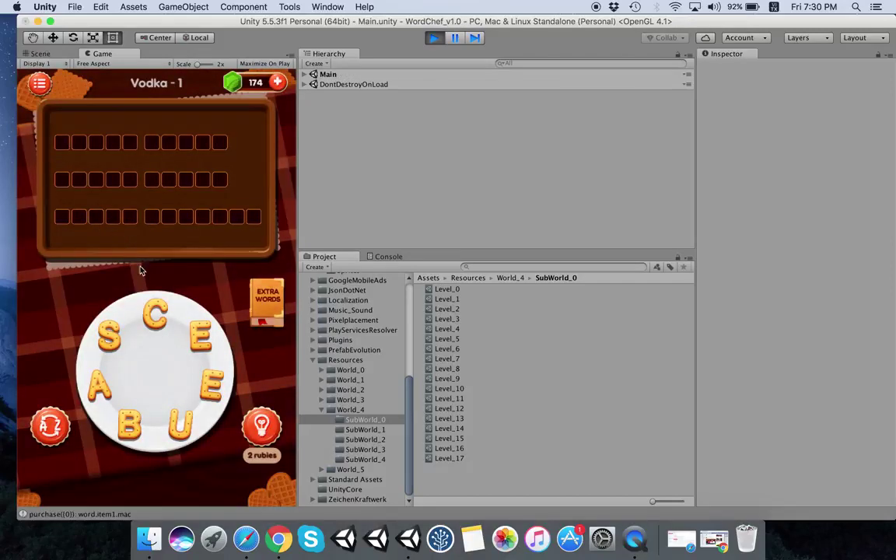
click(40, 89)
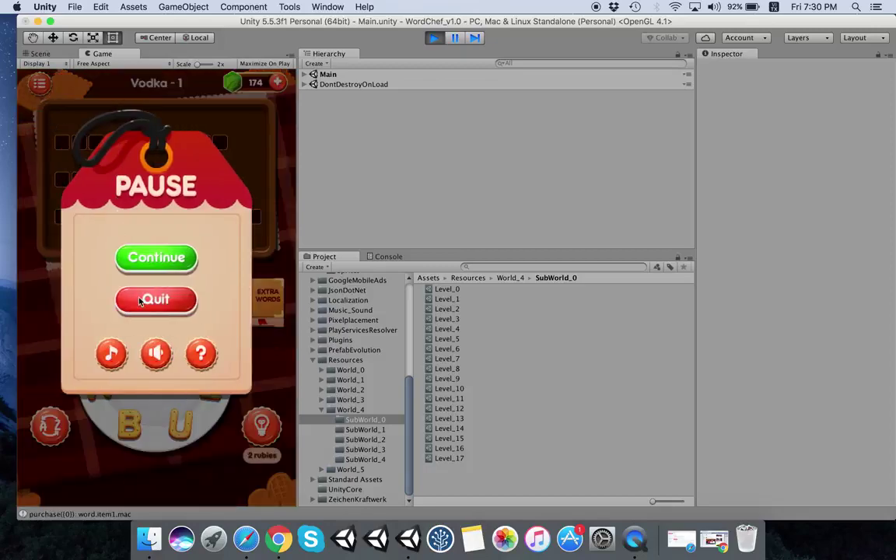
click(143, 304)
drag(143, 303, 146, 147)
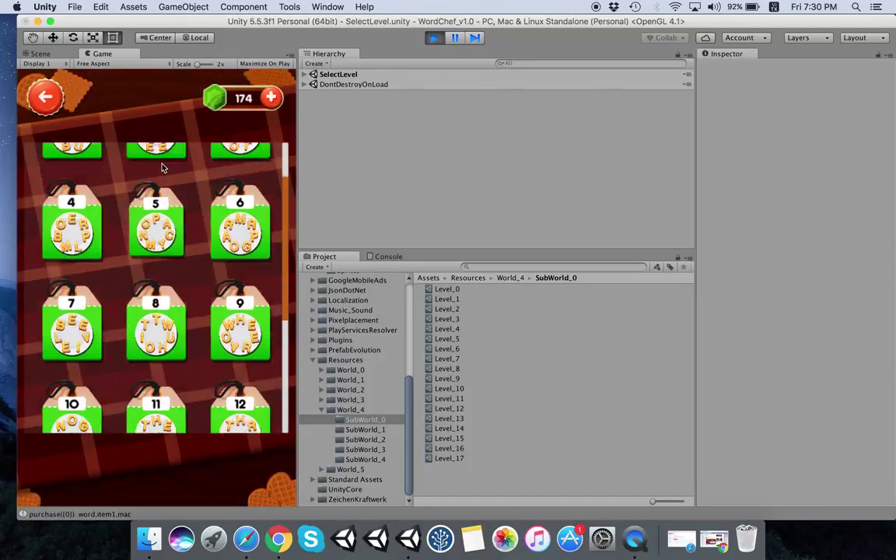
Step: Return to the worlds and browse a NATIONAL DISK dish's level grid
click(47, 100)
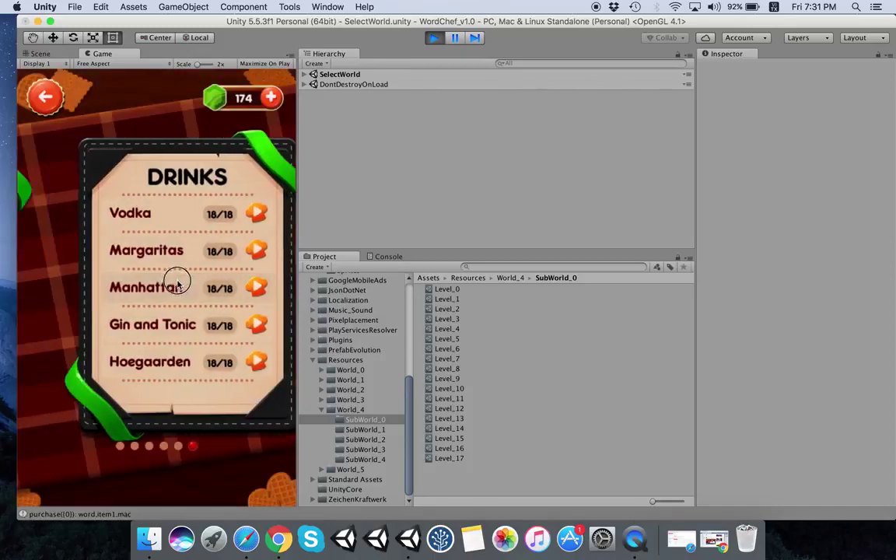
drag(80, 260, 260, 271)
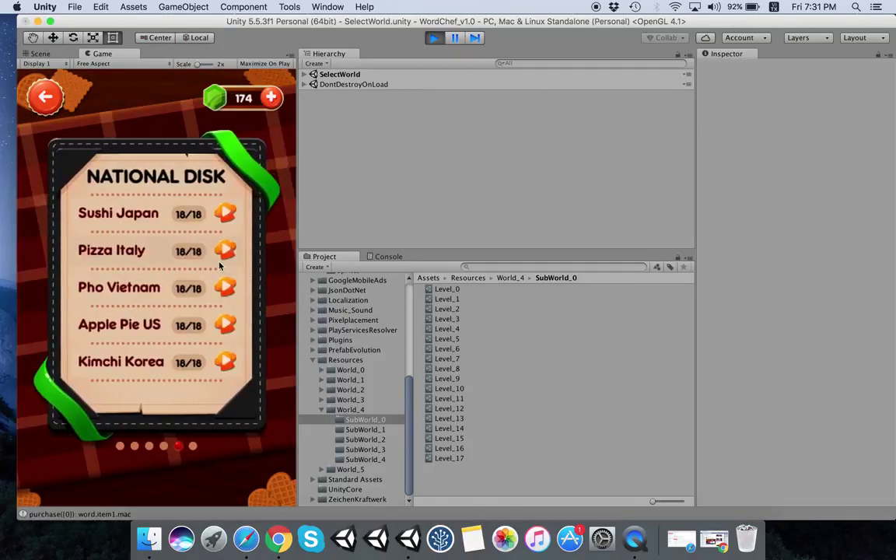
click(146, 223)
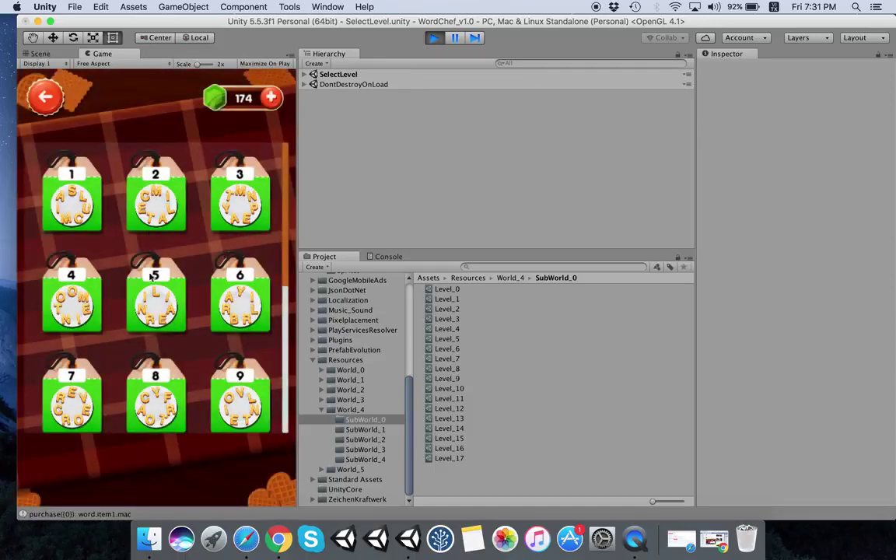
drag(135, 313, 132, 186)
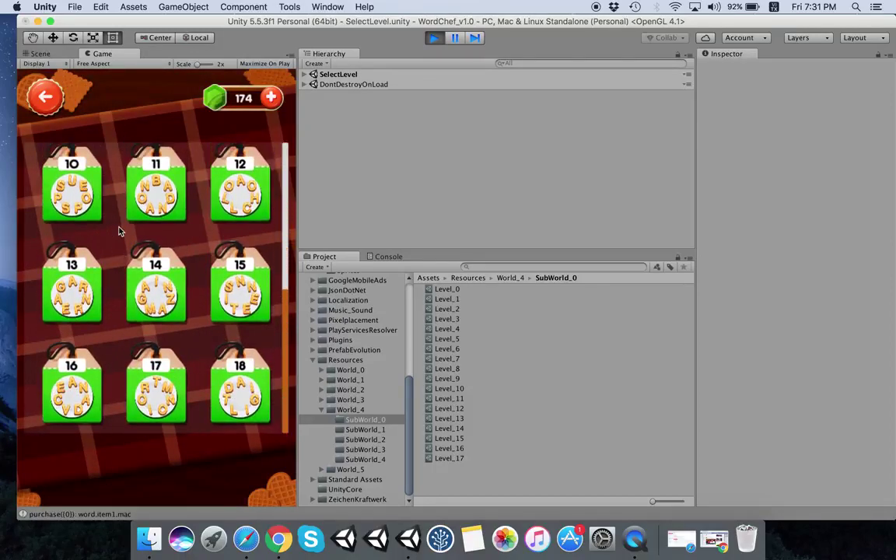
Step: Page through the worlds to ICE CREAM and start Malicoco level 1
click(45, 96)
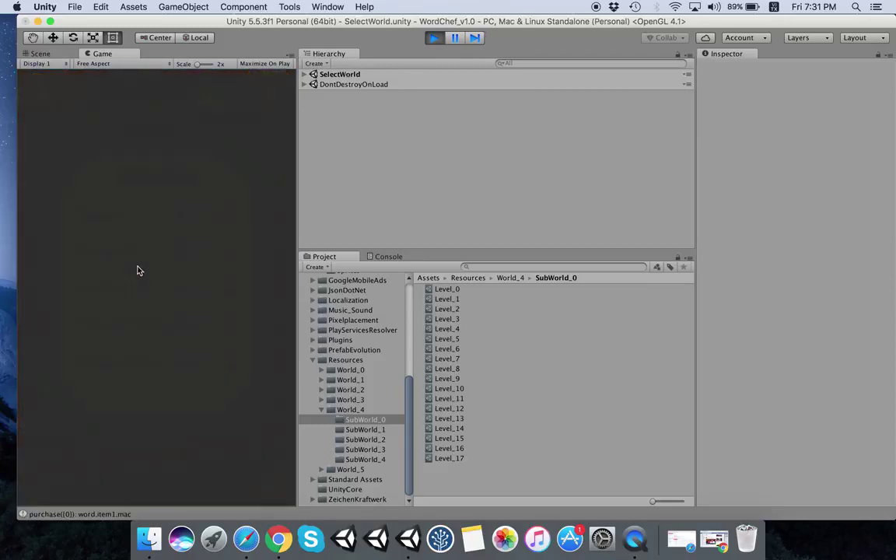
drag(131, 274, 176, 266)
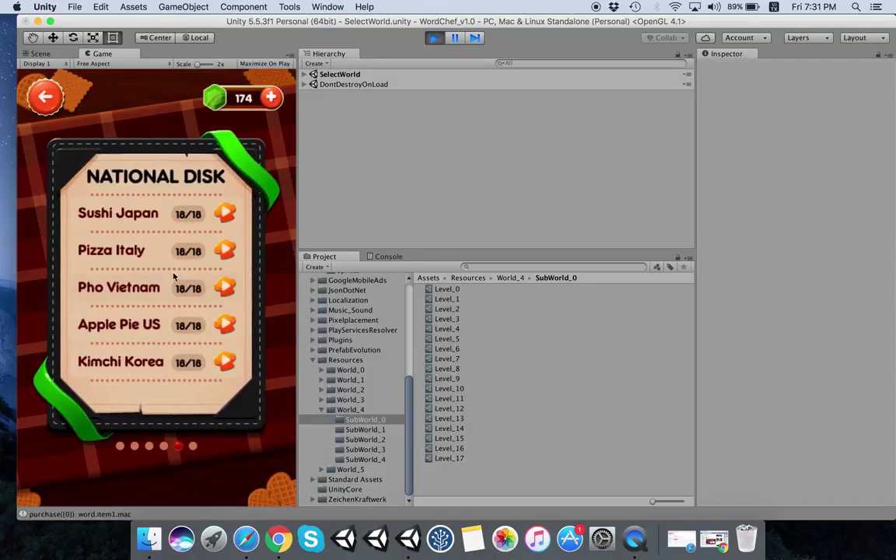
drag(90, 272, 207, 270)
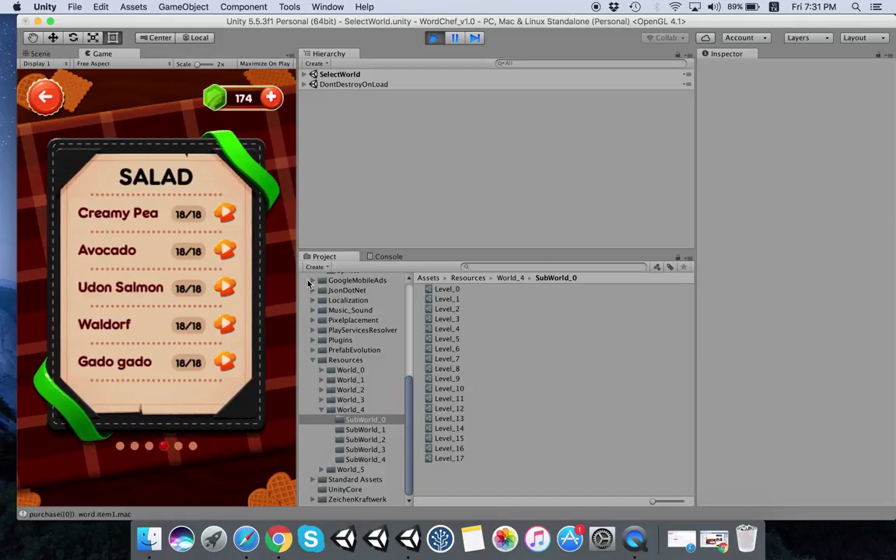
drag(122, 269, 268, 279)
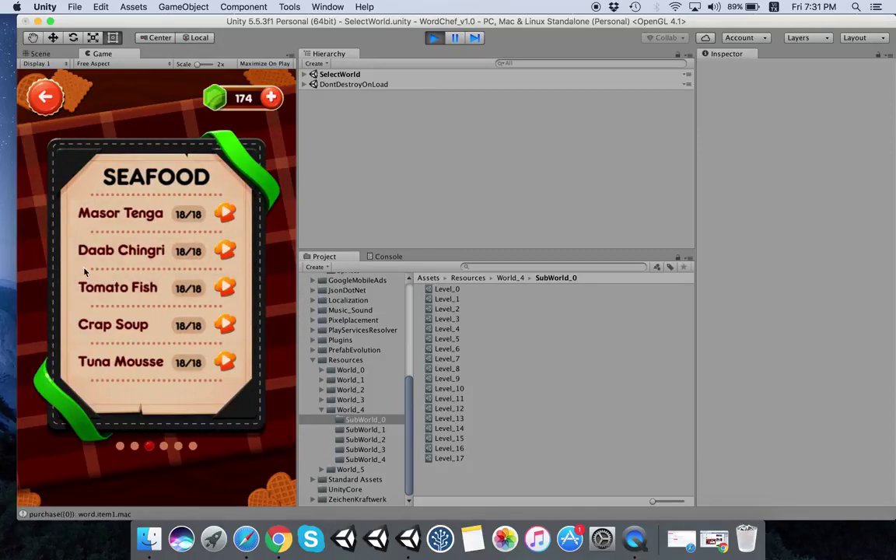
drag(84, 272, 263, 279)
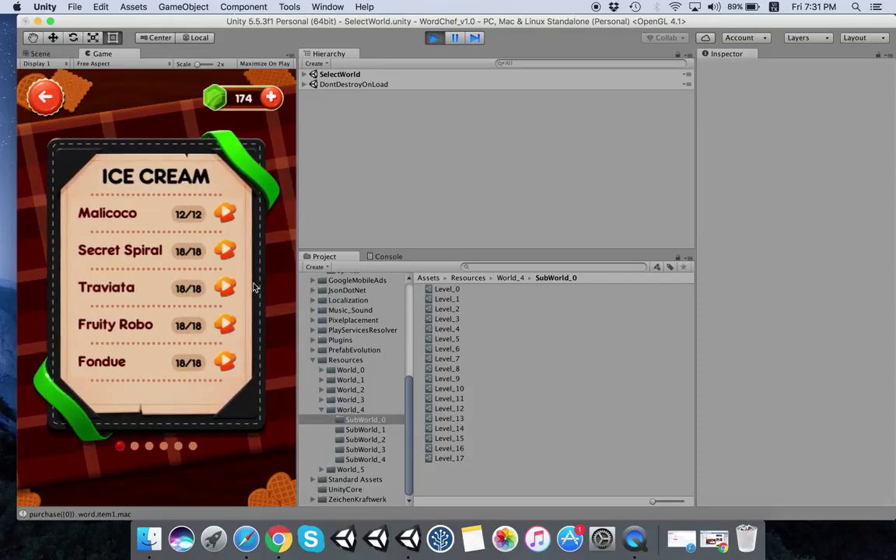
click(150, 224)
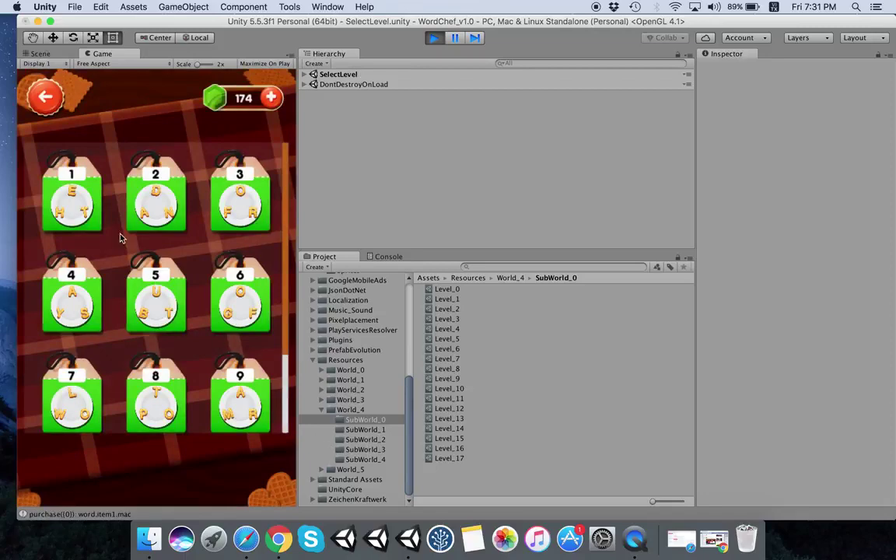
click(72, 200)
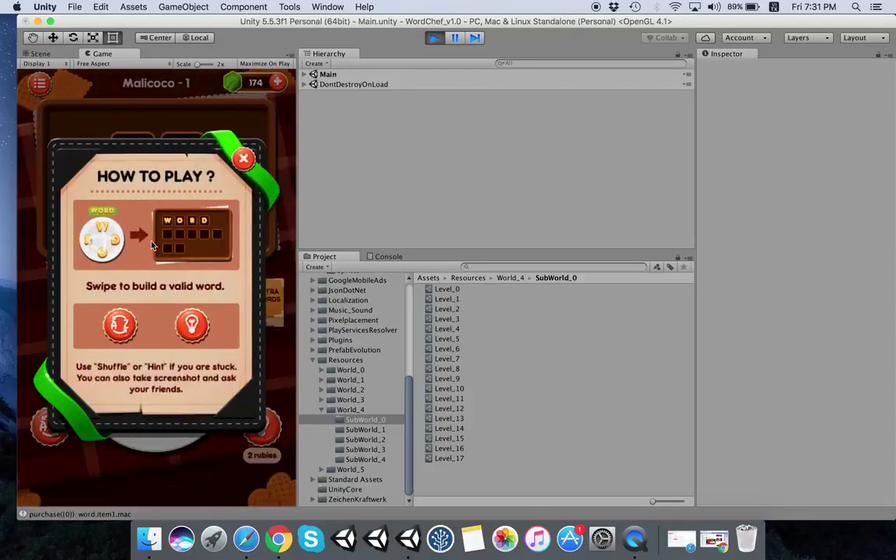
Step: Dismiss How to Play and spell THE to solve Malicoco level 1
click(242, 160)
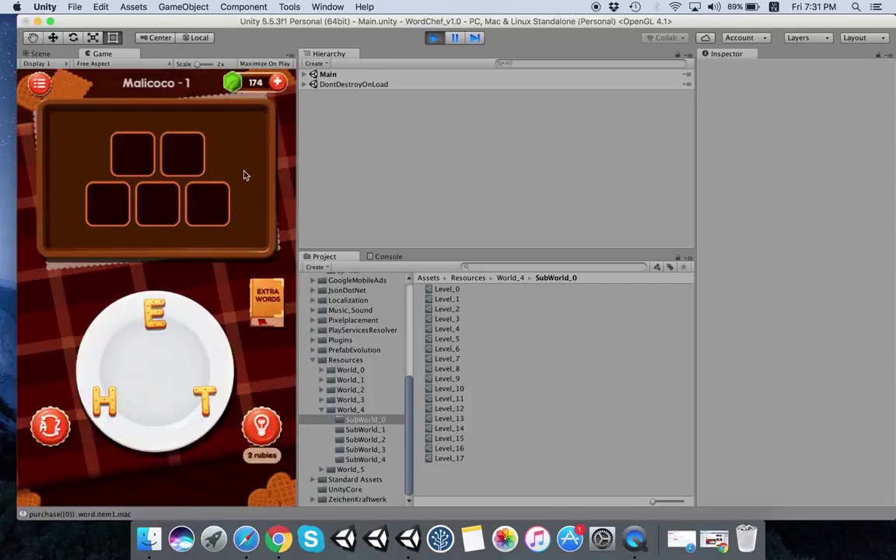
drag(199, 395, 155, 317)
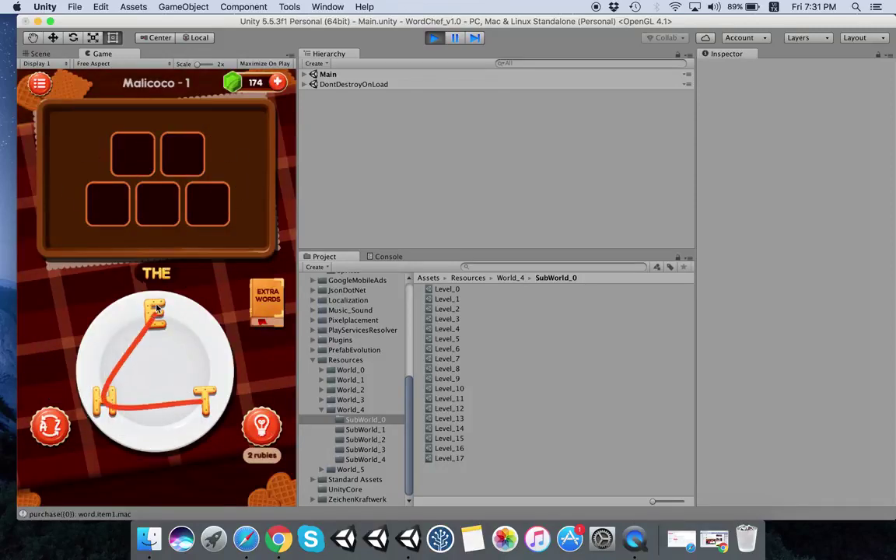
drag(105, 401, 155, 320)
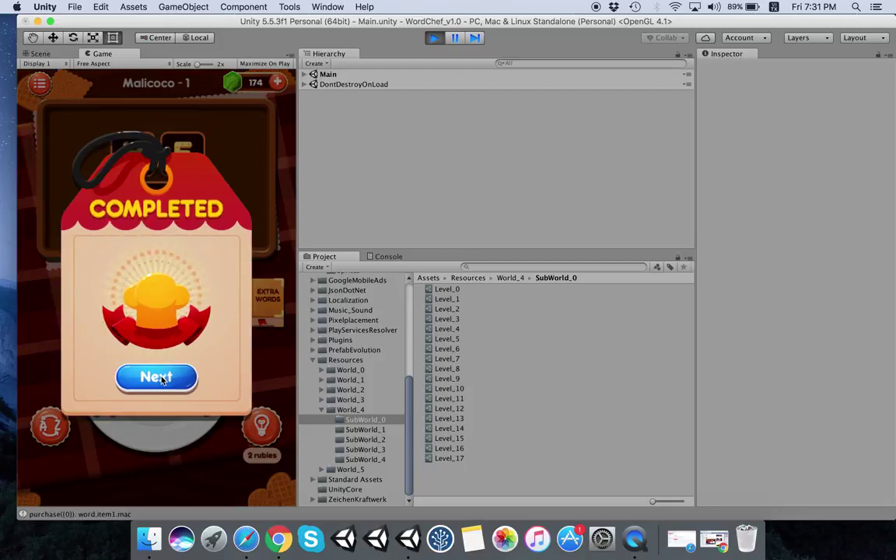
Step: Advance to Malicoco level 2, then quit it from the pause menu to level select
click(157, 378)
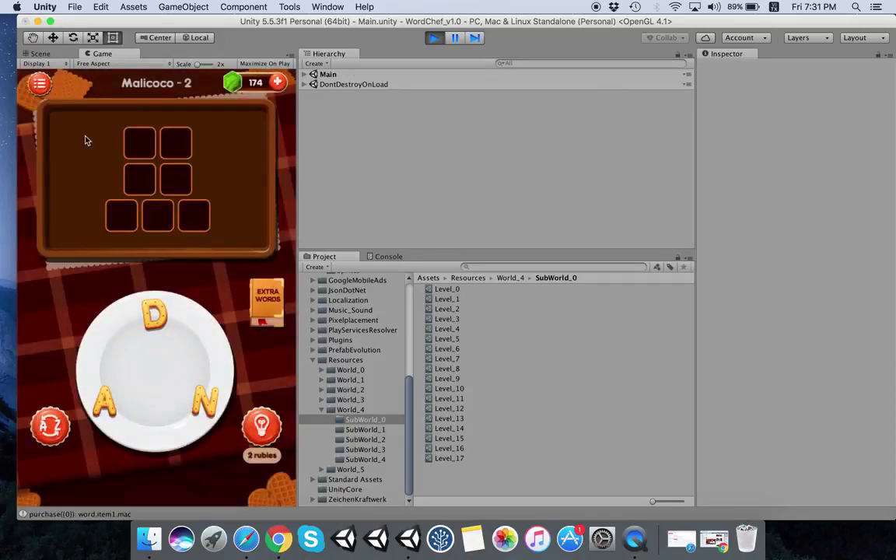
click(42, 91)
click(132, 297)
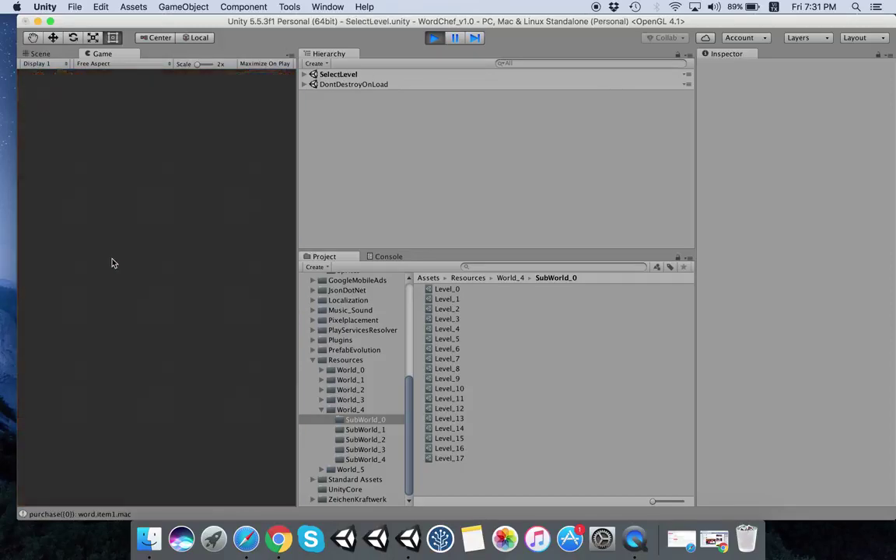
Step: Go back to the worlds and start Masor Tenga level 1 in SEAFOOD
key(Escape)
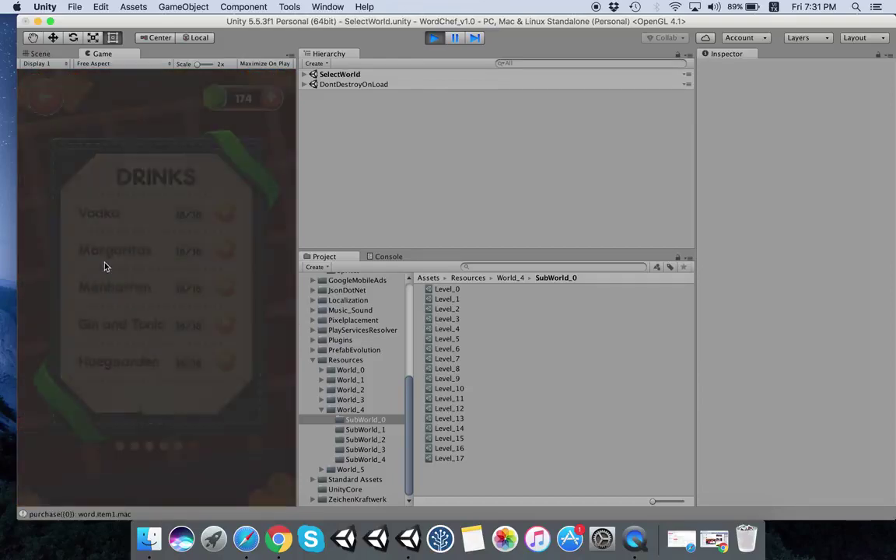
drag(72, 235, 234, 241)
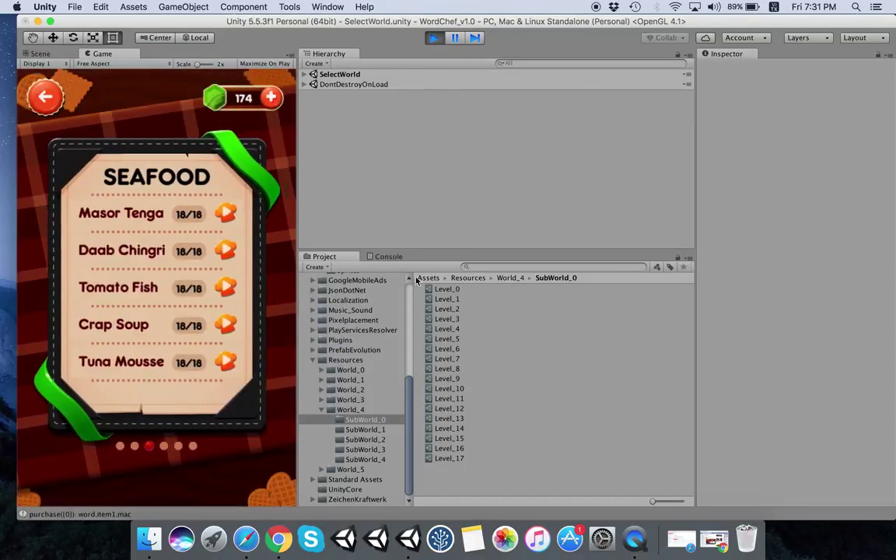
click(128, 223)
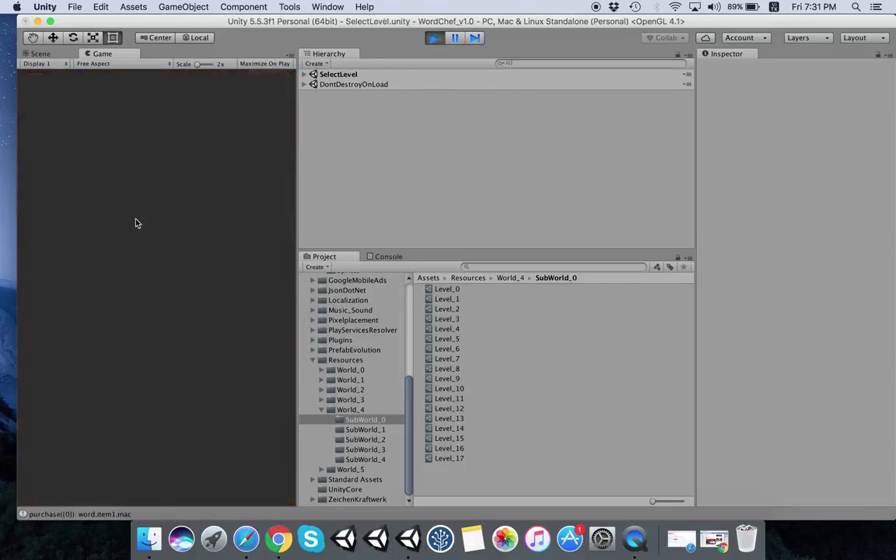
click(81, 209)
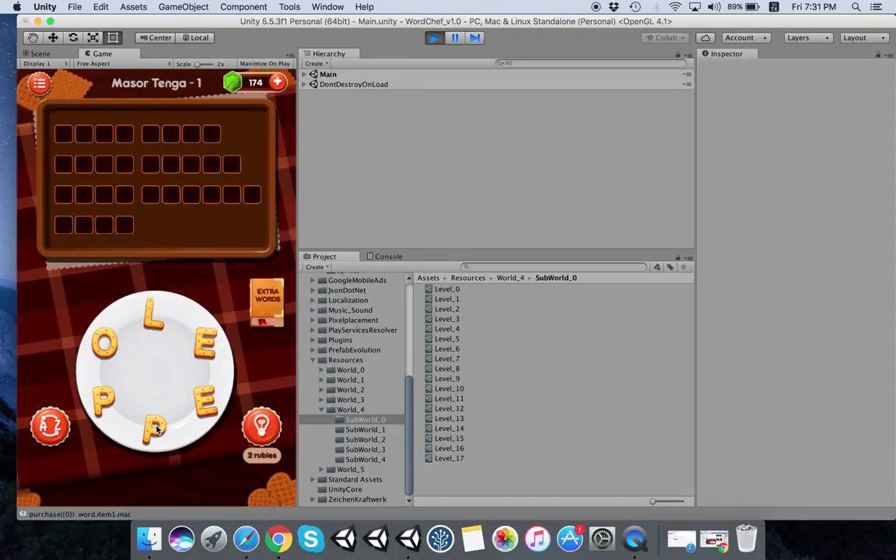
Step: Spell PEOPLE on the letter plate to place it in the grid
drag(154, 427, 101, 403)
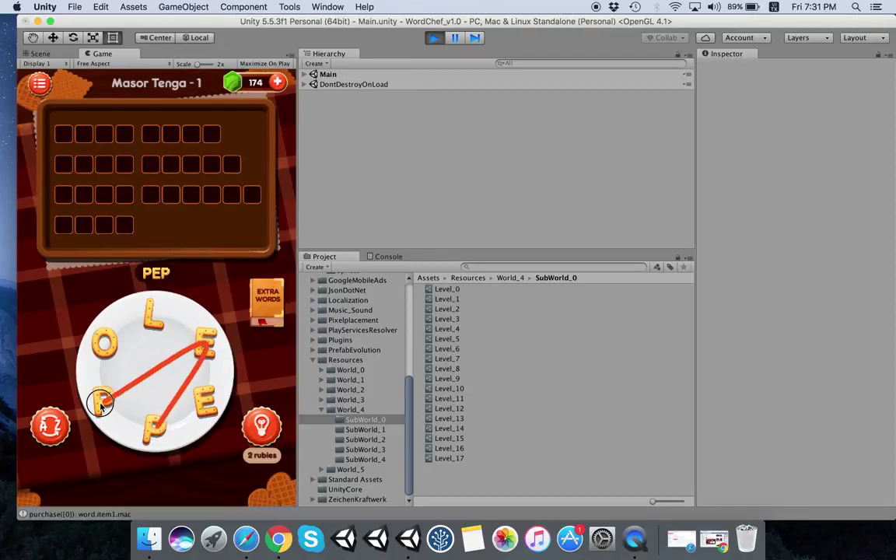
drag(102, 403, 101, 403)
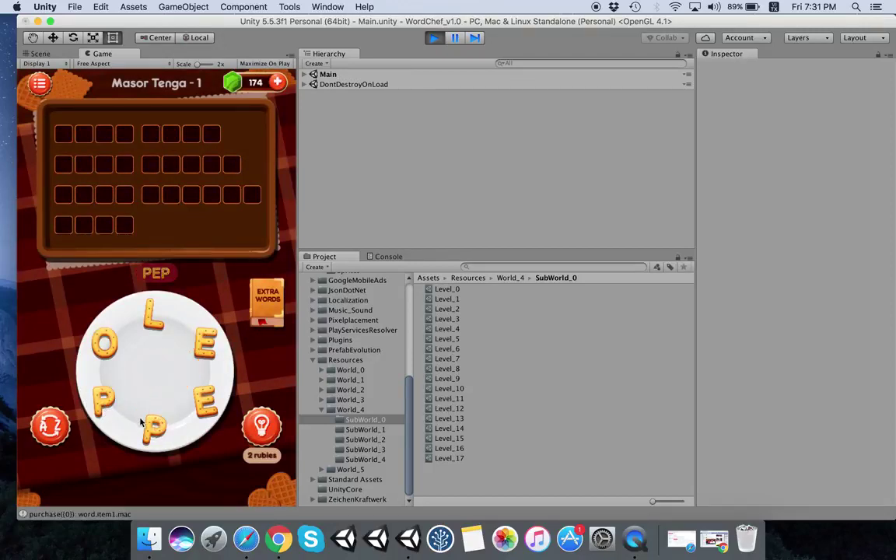
drag(155, 420, 148, 344)
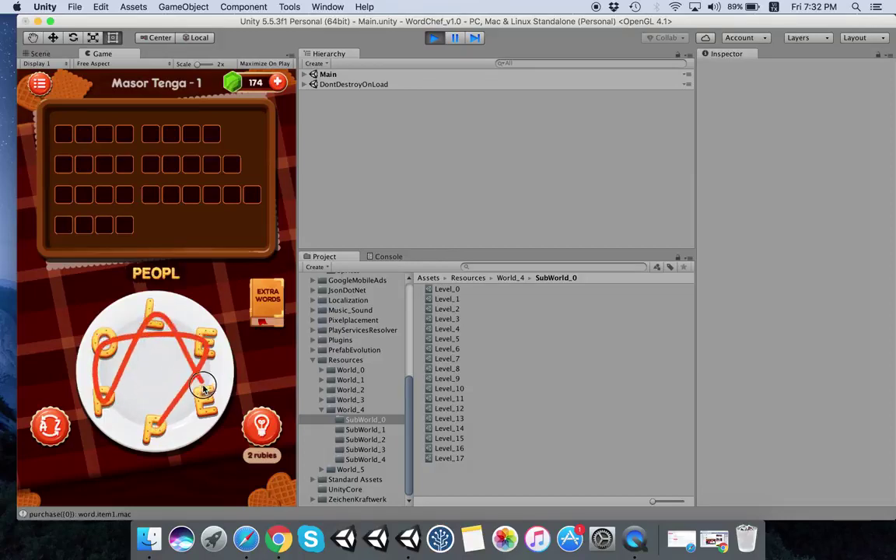
drag(148, 344, 206, 399)
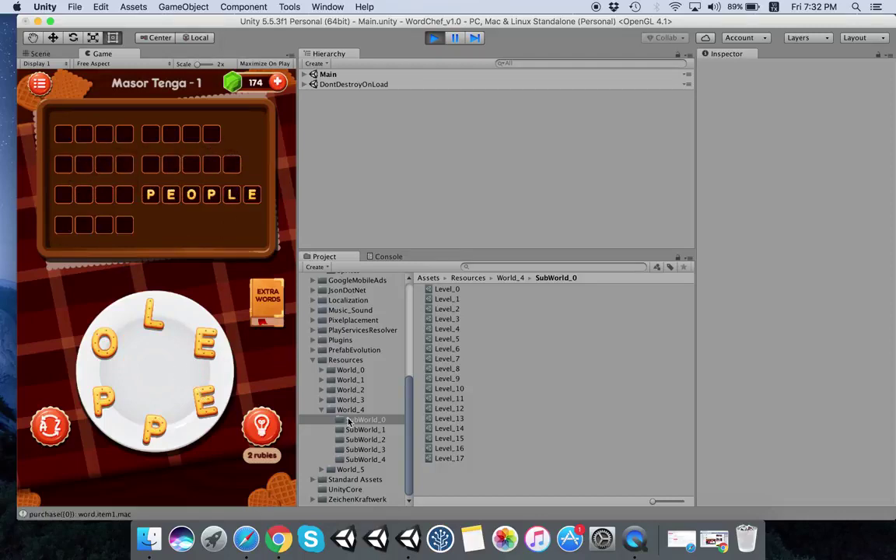
Step: Expand the Resources folders down to World_2's SubWorld_0 in the Project window
click(323, 411)
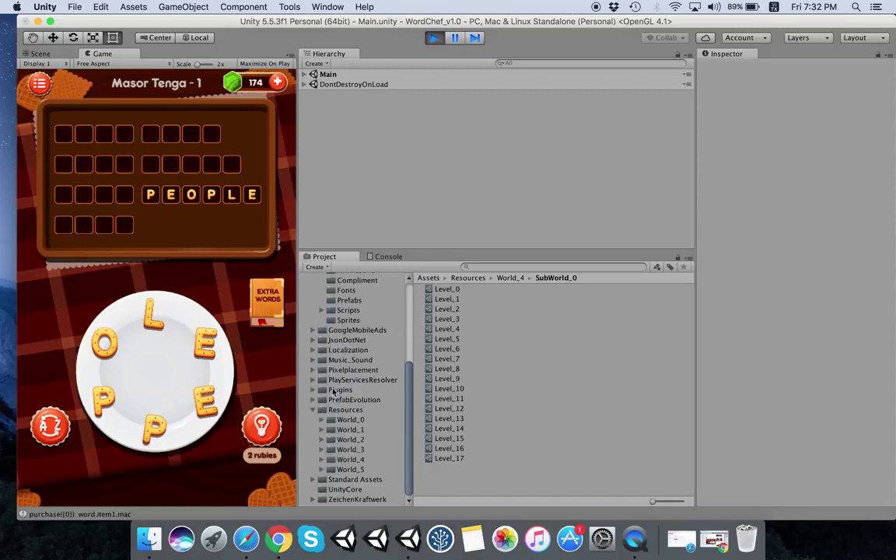
click(343, 411)
click(346, 430)
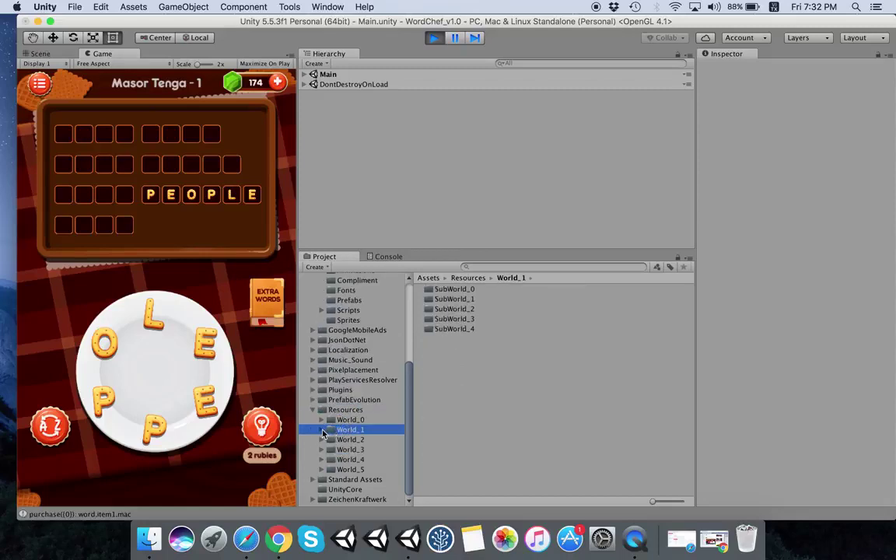
click(321, 430)
click(361, 441)
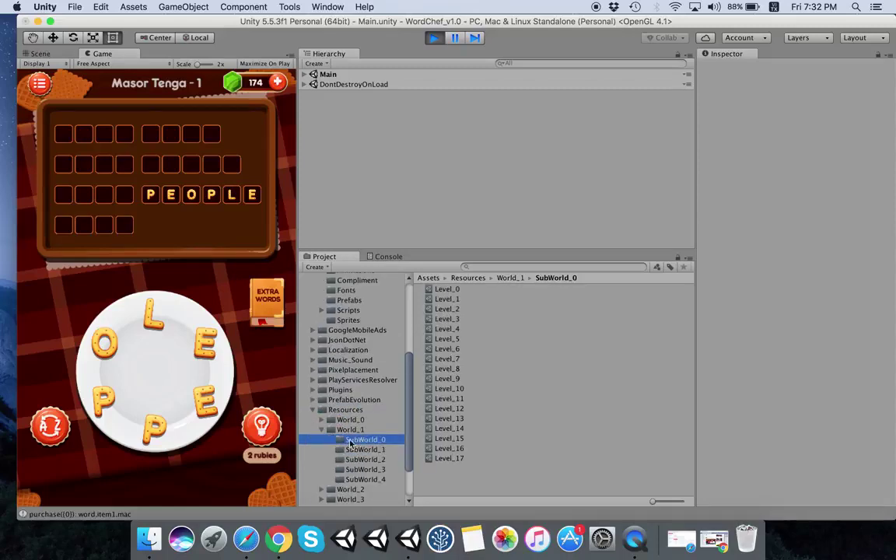
click(322, 430)
click(322, 439)
click(354, 450)
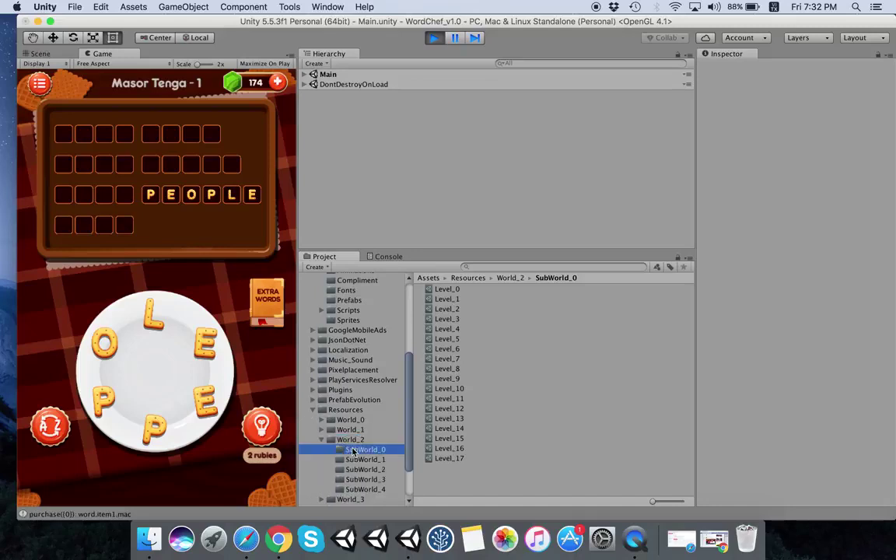
Step: Show Level_0's word data in a widened Inspector, then spell POLE and LOPE in the game
click(451, 291)
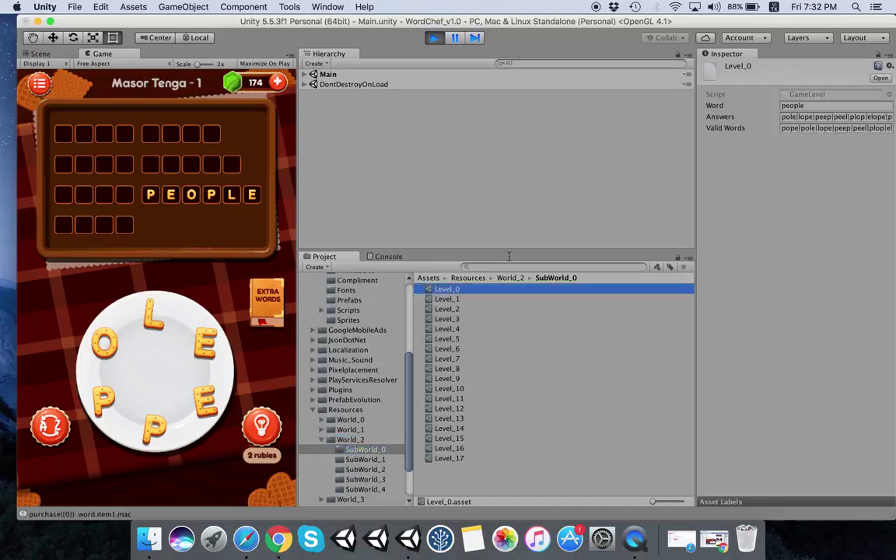
drag(696, 186, 615, 187)
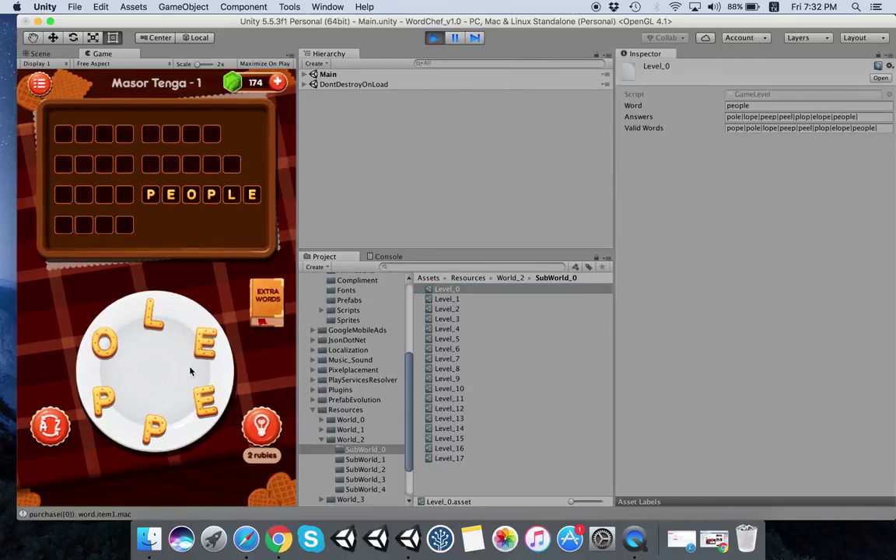
drag(153, 428, 196, 350)
mouse_move(153, 317)
mouse_down()
mouse_move(154, 416)
mouse_move(202, 335)
mouse_up()
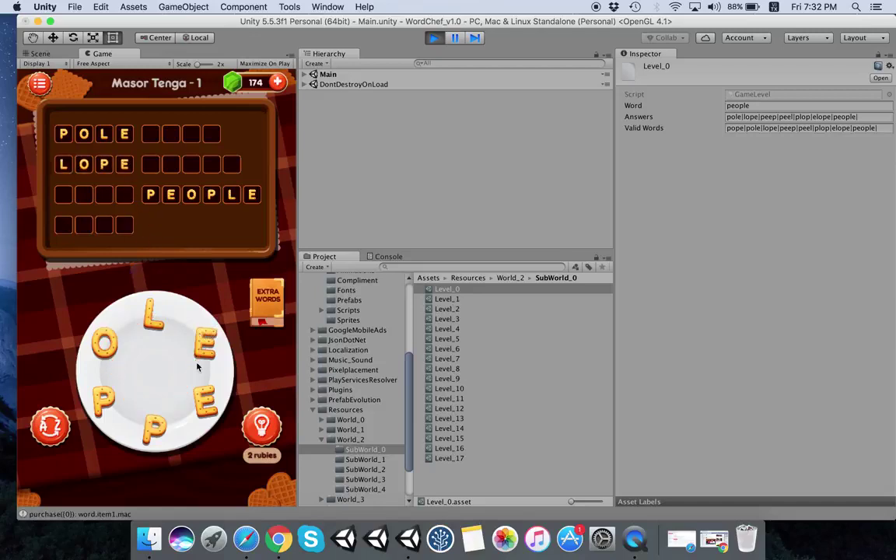
Step: Spell PEEP, PEEL and the extra word POP, checking the Answers and Valid Words lists
drag(103, 401, 154, 427)
drag(102, 400, 150, 318)
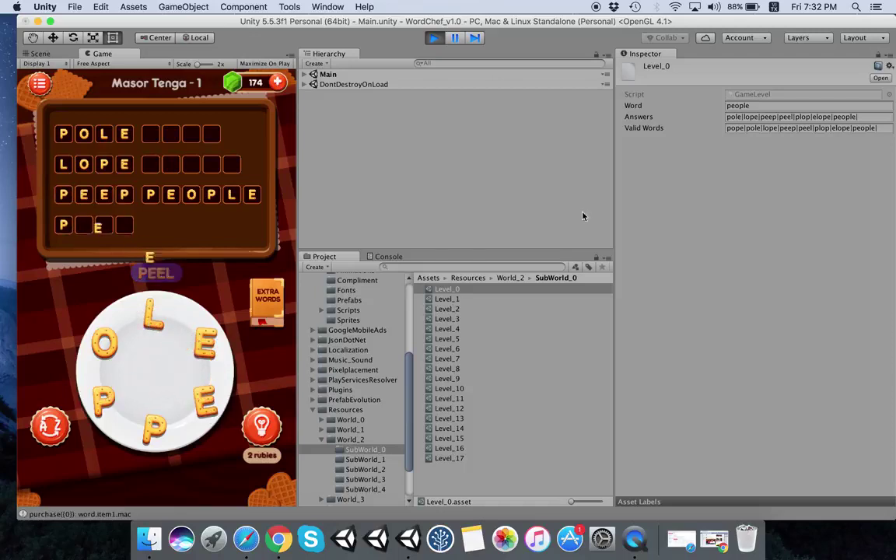
click(861, 116)
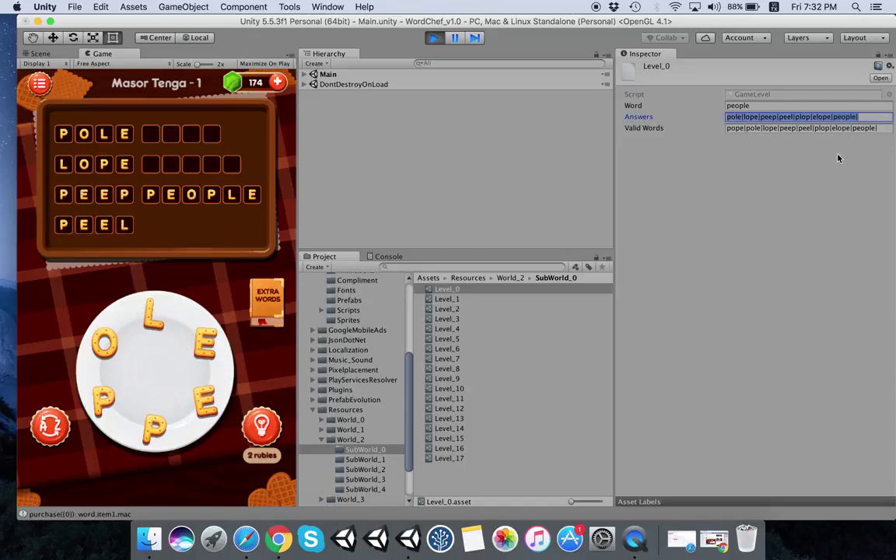
click(804, 182)
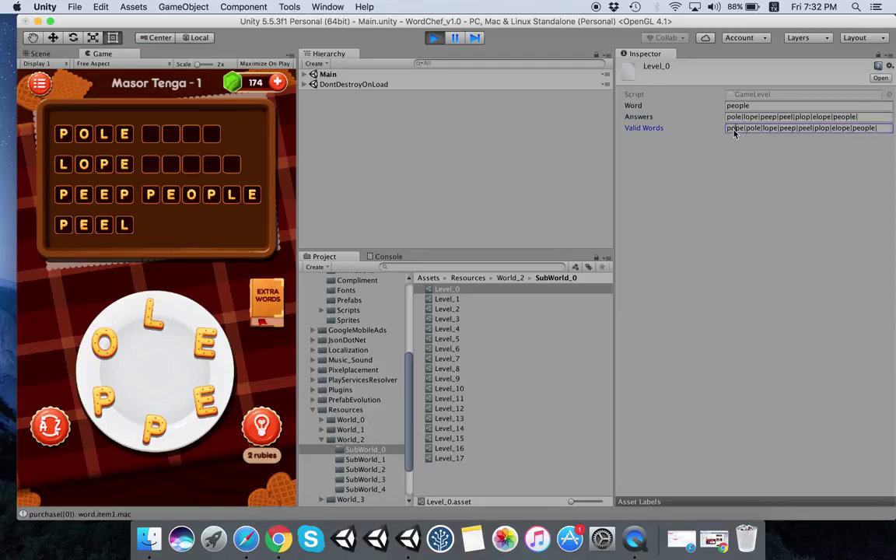
click(714, 182)
drag(101, 395, 204, 348)
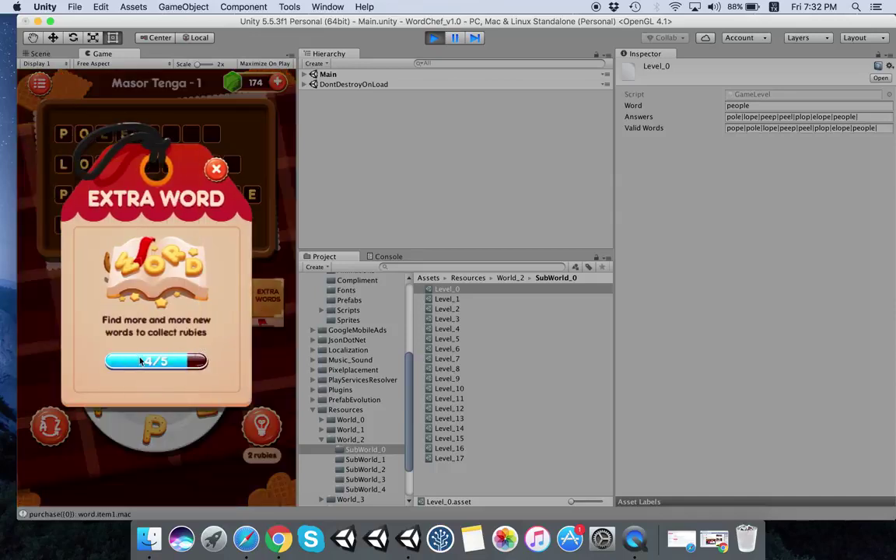
click(215, 171)
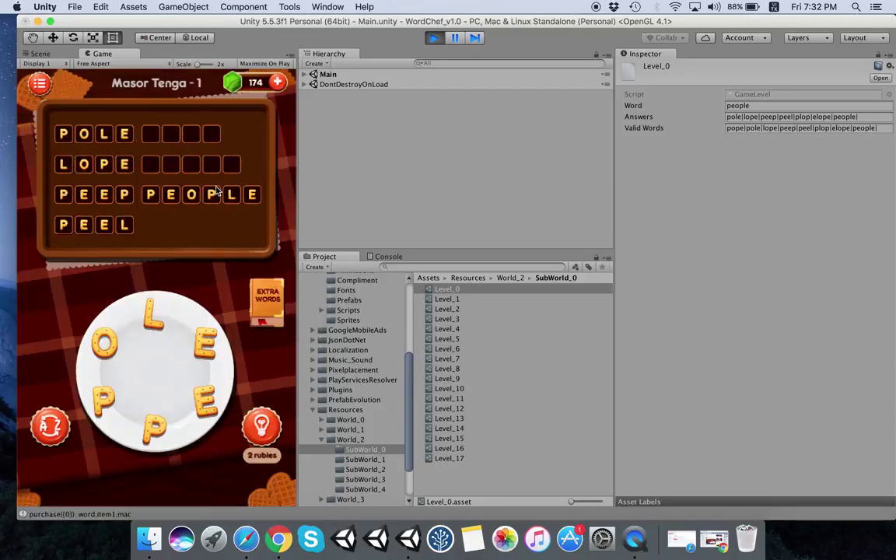
Step: Reveal hint letters to complete ELOPE and continue to Masor Tenga level 2
click(264, 429)
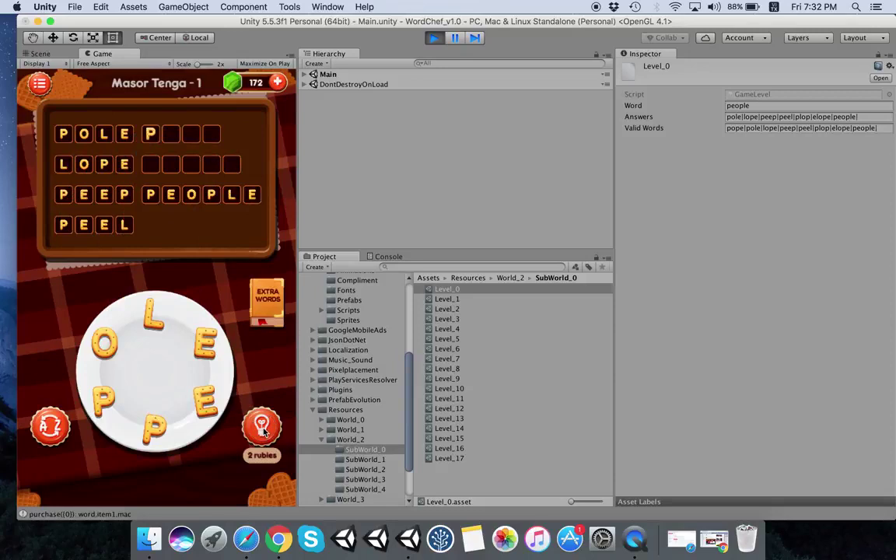
click(264, 430)
click(264, 430)
click(262, 427)
click(262, 428)
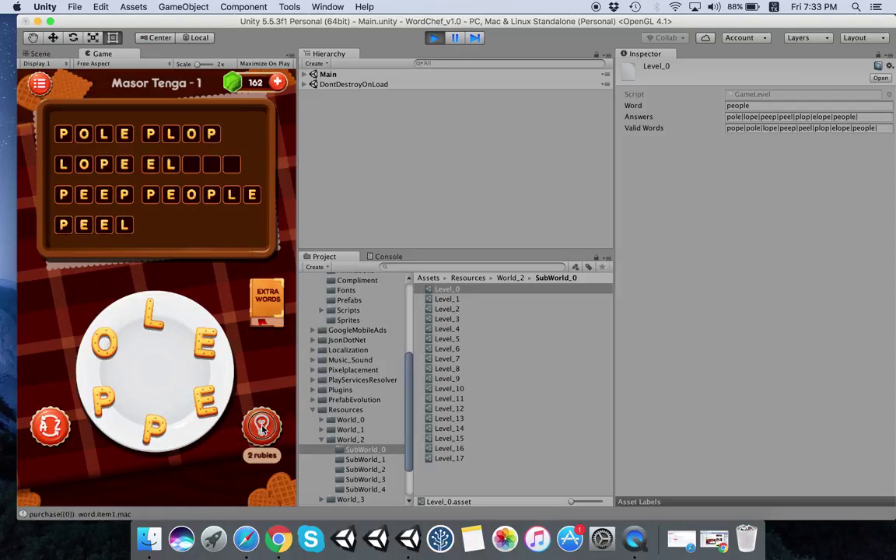
click(262, 428)
click(262, 428)
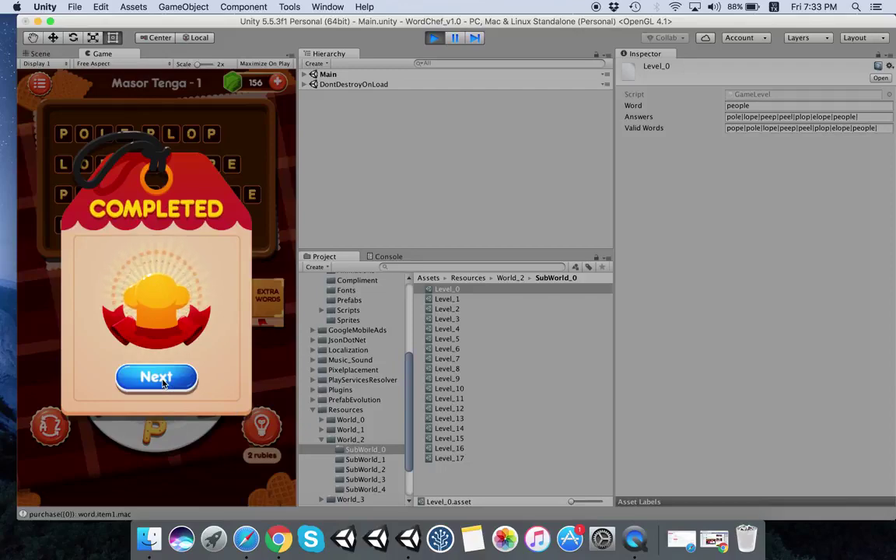
click(162, 382)
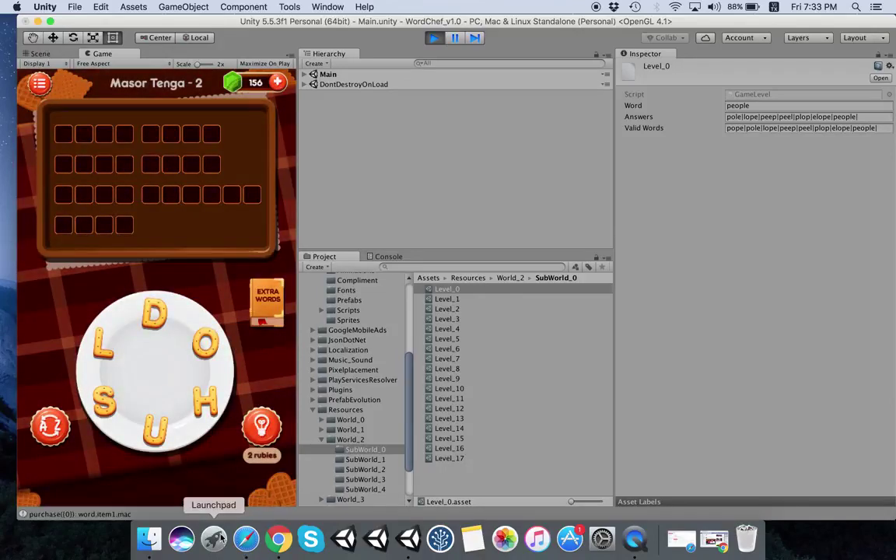
Step: Show Level_1's word data, spell HOLDS, and claim the extra-word ruby reward
click(447, 300)
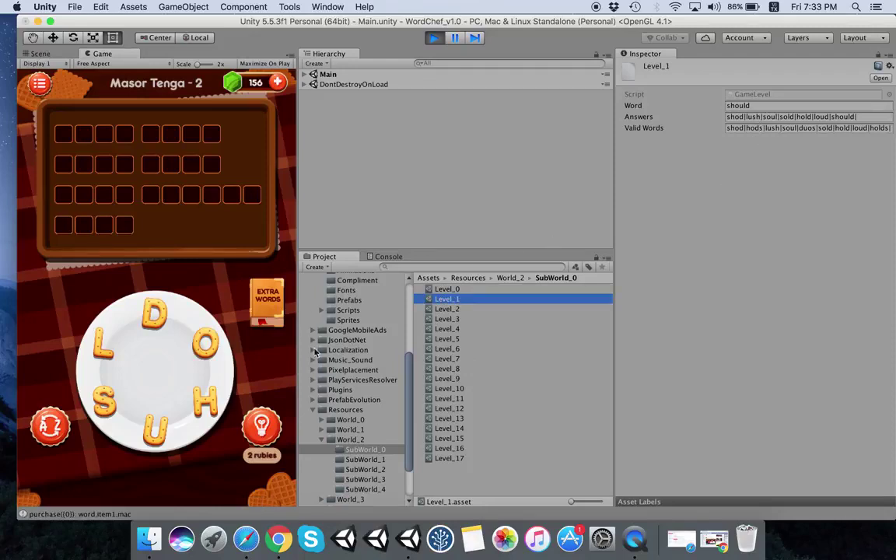
drag(189, 403, 206, 348)
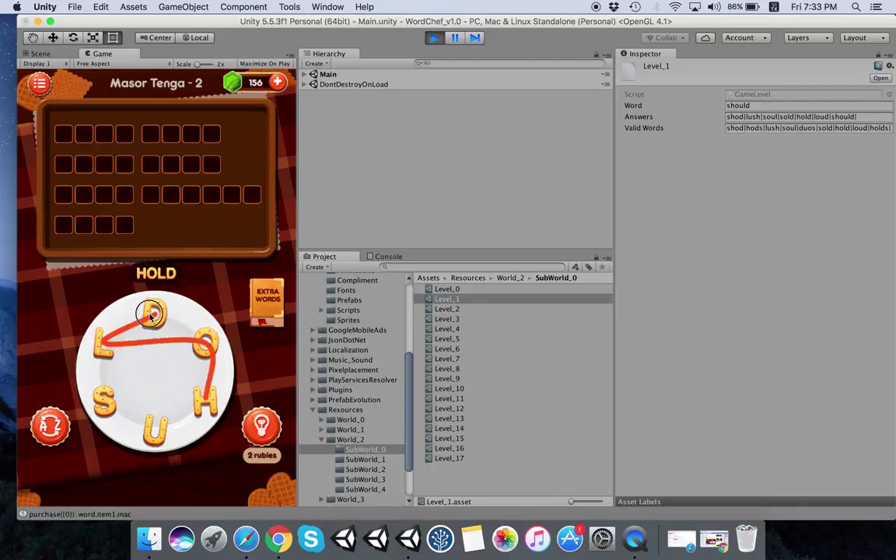
drag(204, 342, 106, 399)
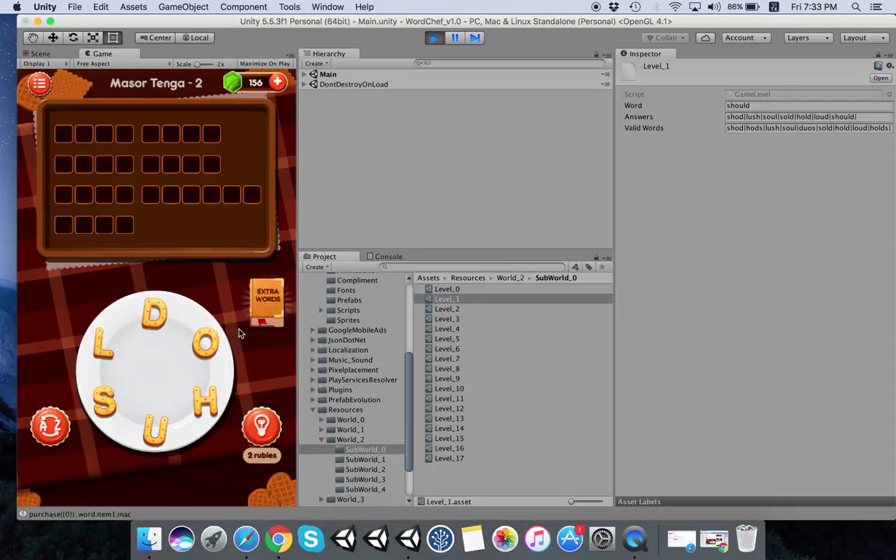
click(265, 305)
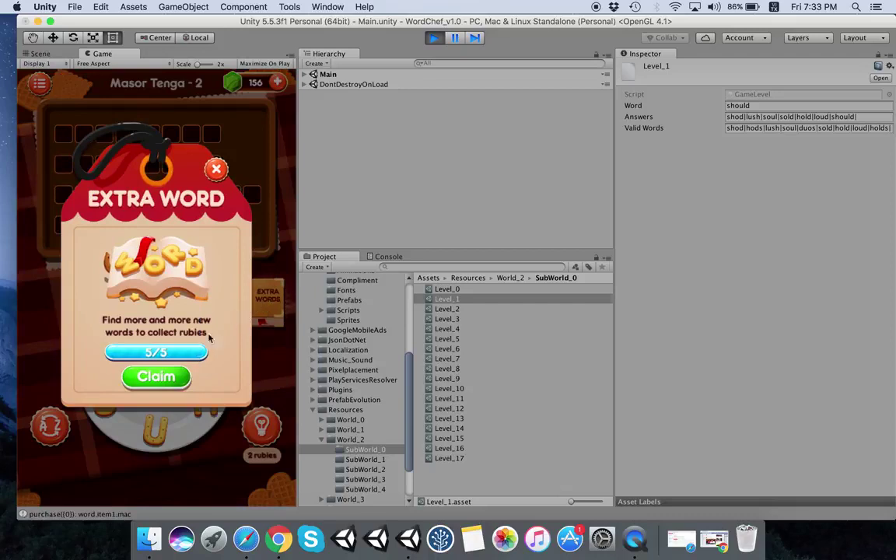
click(158, 378)
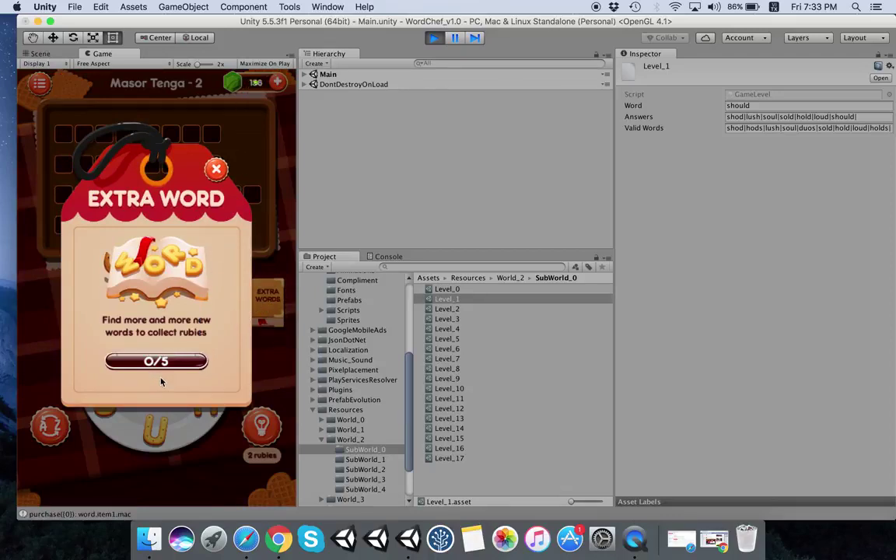
click(216, 170)
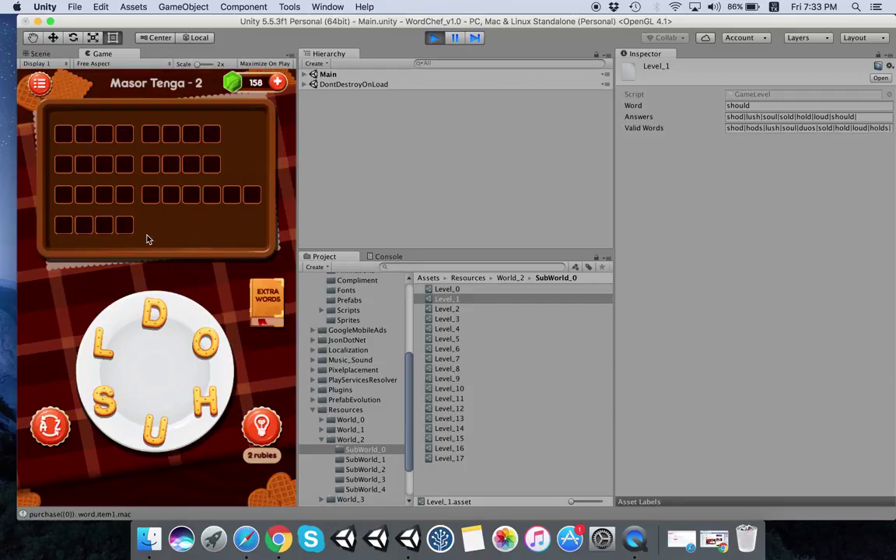
Step: Reveal hint letters repeatedly and spell SHOULD to complete Masor Tenga - 2
click(254, 442)
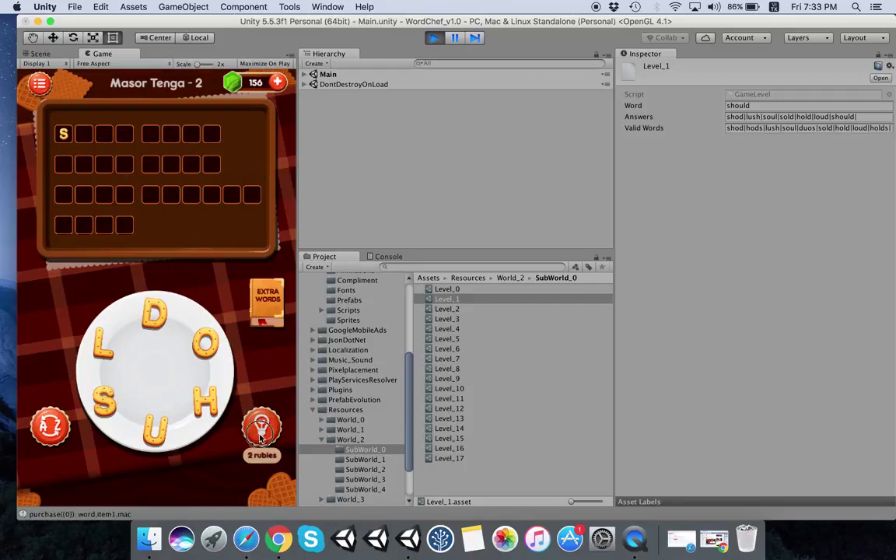
triple_click(257, 440)
triple_click(259, 441)
triple_click(261, 439)
triple_click(260, 440)
click(261, 440)
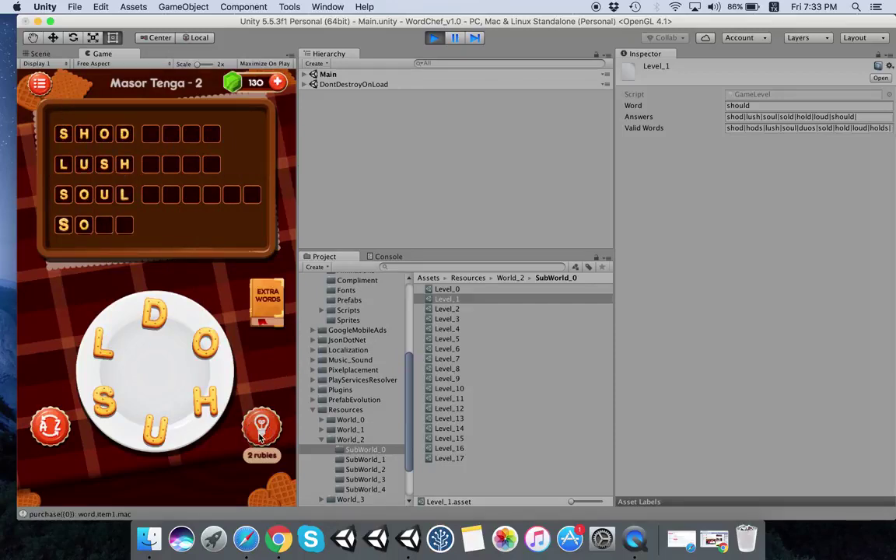
triple_click(260, 440)
triple_click(260, 439)
triple_click(261, 439)
double_click(260, 438)
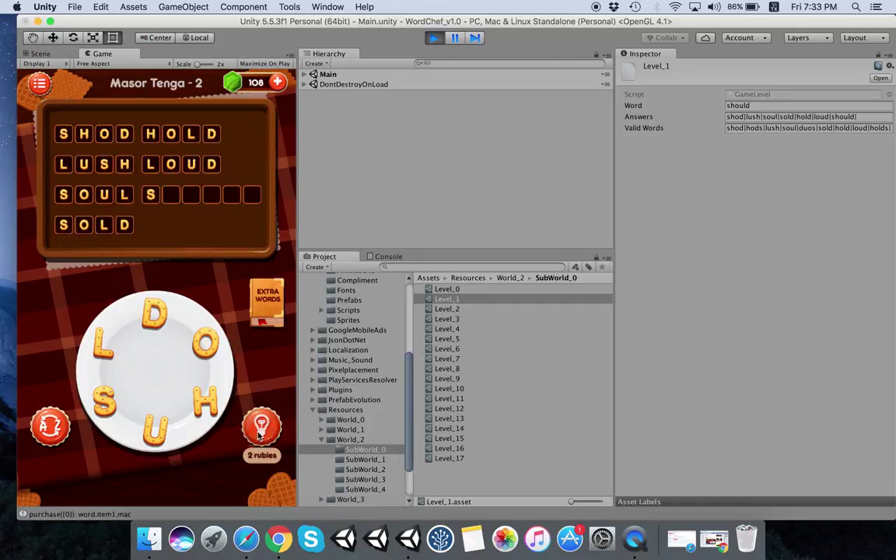
click(261, 435)
mouse_move(108, 400)
mouse_down()
mouse_move(121, 340)
mouse_move(155, 315)
mouse_up()
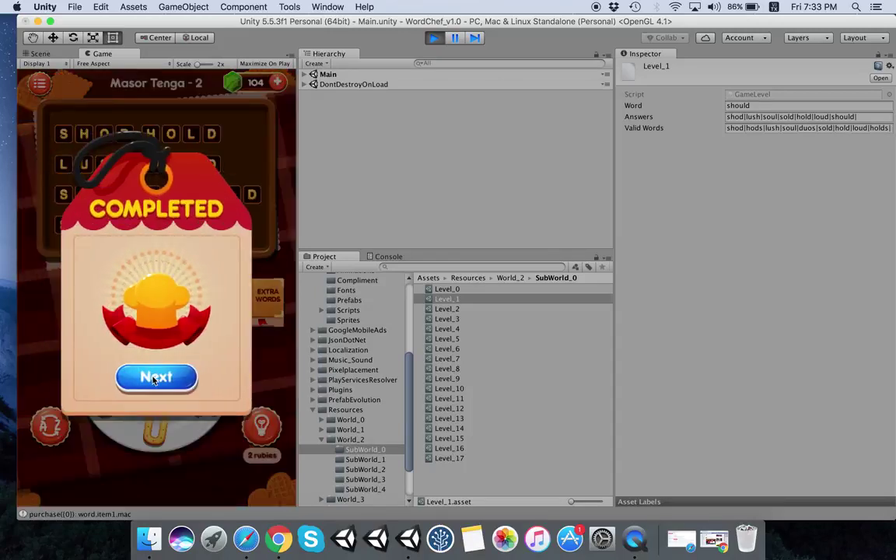
Step: Quit Masor Tenga and open the CAKE world's Mantecada - 1 puzzle
click(154, 379)
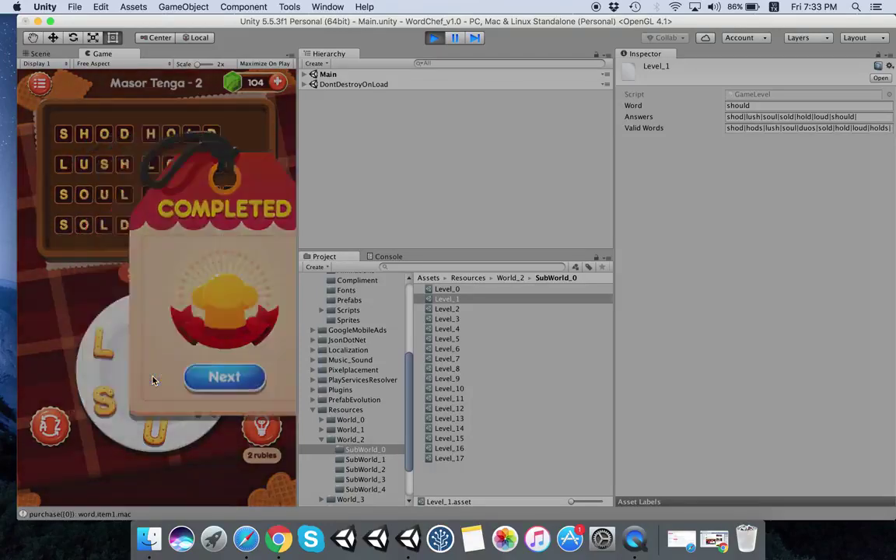
click(41, 91)
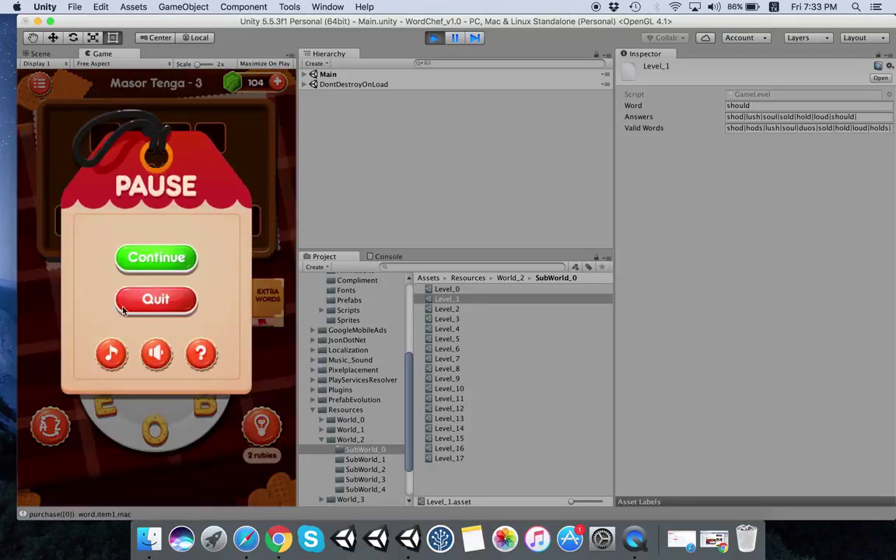
click(139, 307)
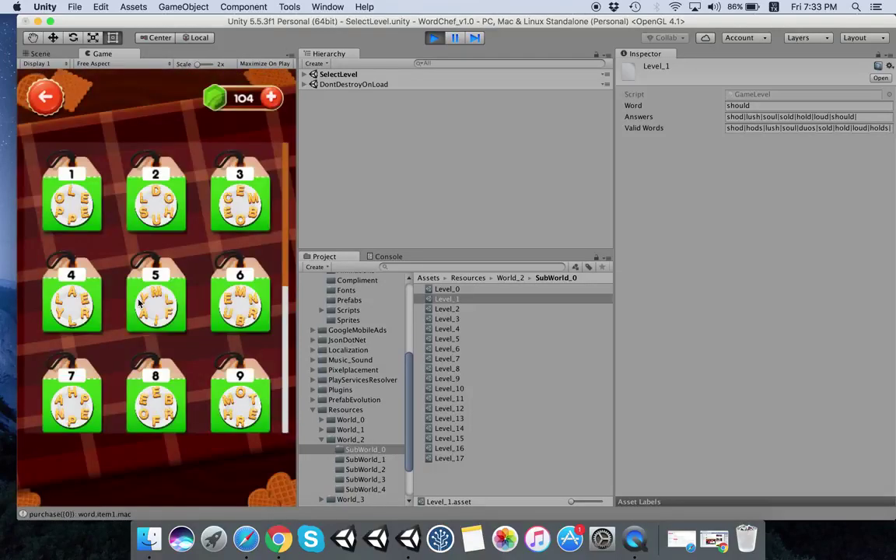
click(50, 106)
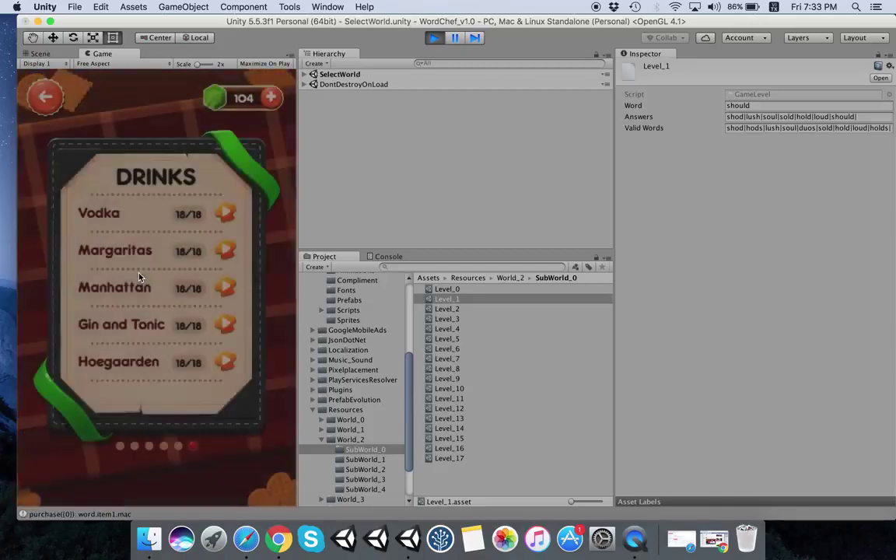
mouse_move(47, 226)
mouse_down()
mouse_move(85, 227)
mouse_move(78, 242)
mouse_move(285, 242)
mouse_up()
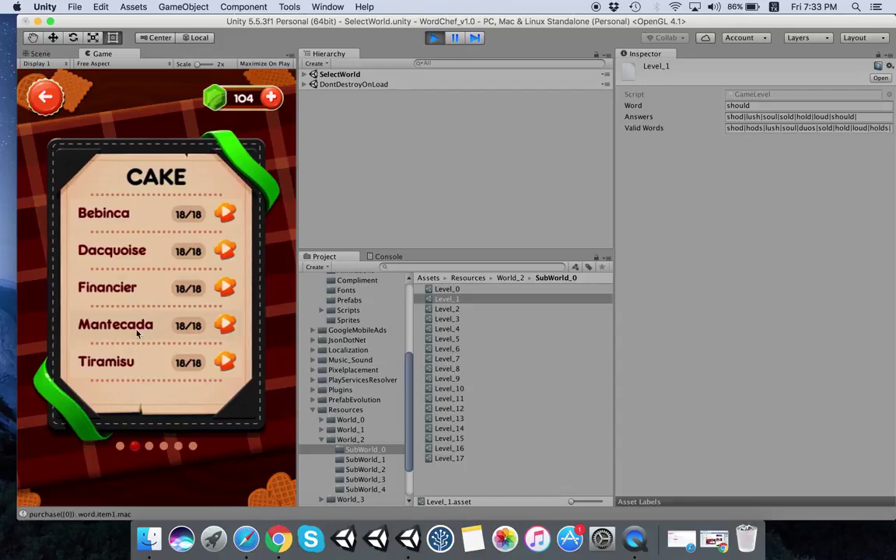
click(152, 327)
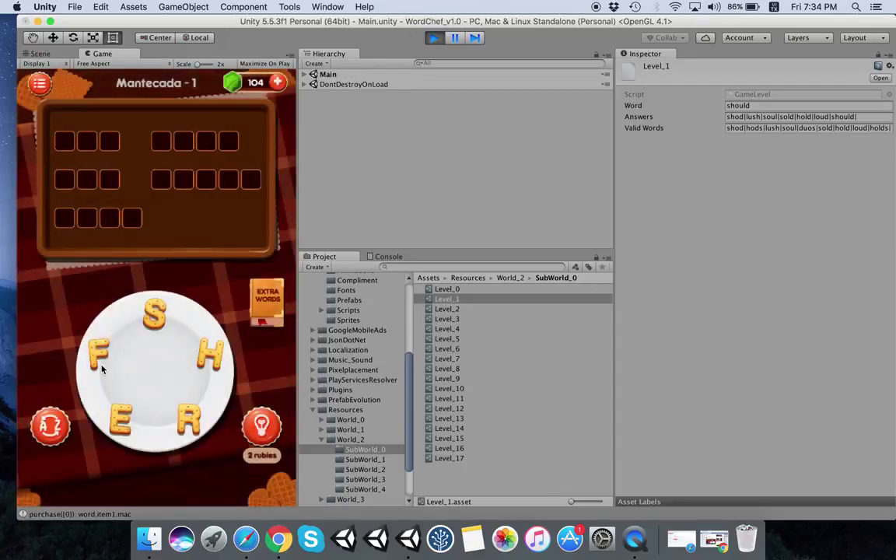
Step: Spell FRESH on the wheel, then shuffle the letters several times
mouse_move(102, 369)
mouse_down()
mouse_move(128, 408)
mouse_move(208, 357)
mouse_up()
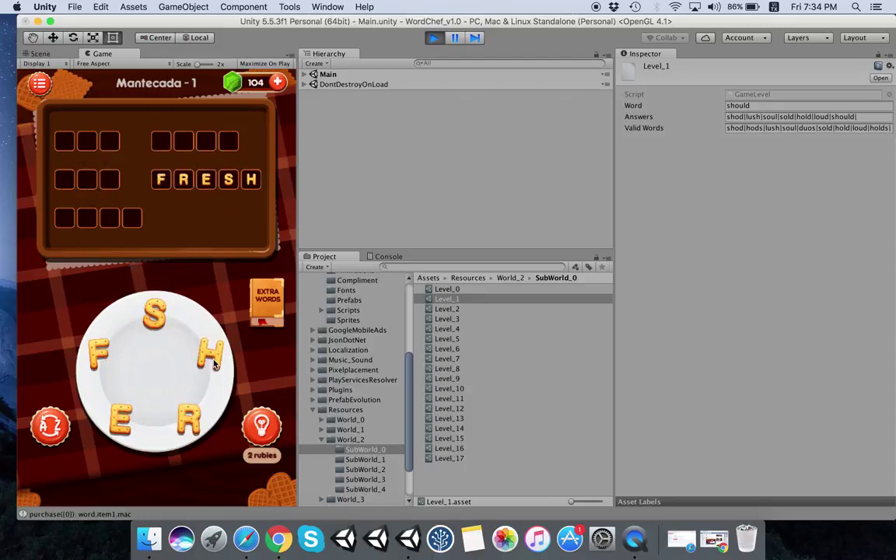
click(51, 425)
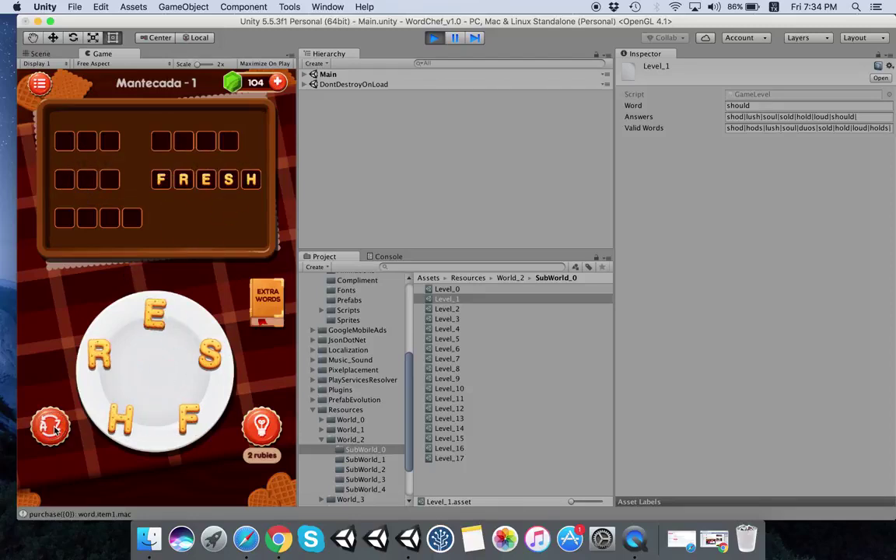
click(55, 425)
click(54, 426)
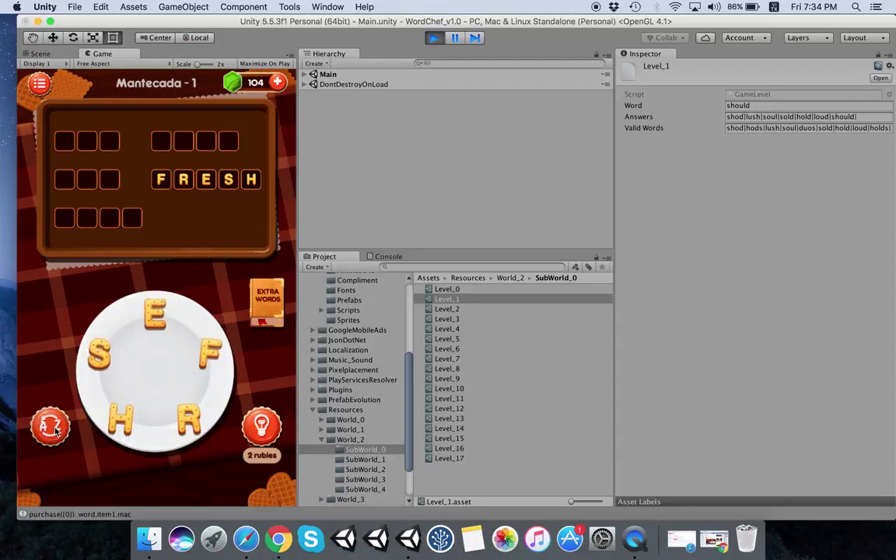
click(55, 426)
click(54, 426)
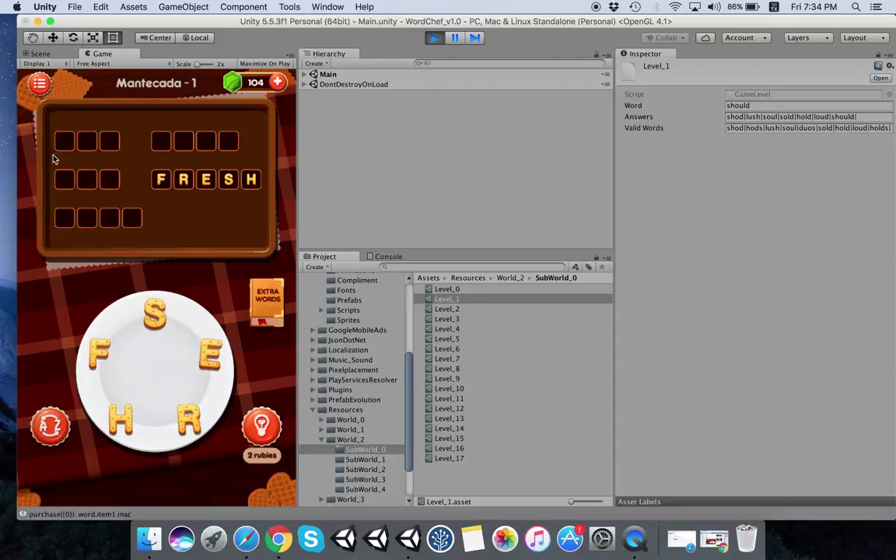
Step: Stop Play mode and open the GameMaster prefab's settings from READ_ME
click(433, 38)
click(363, 145)
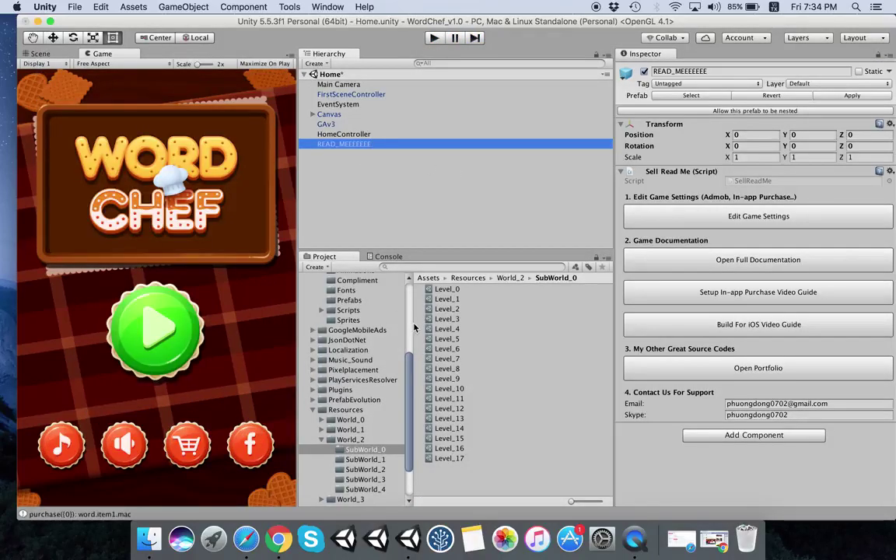
drag(412, 328, 426, 324)
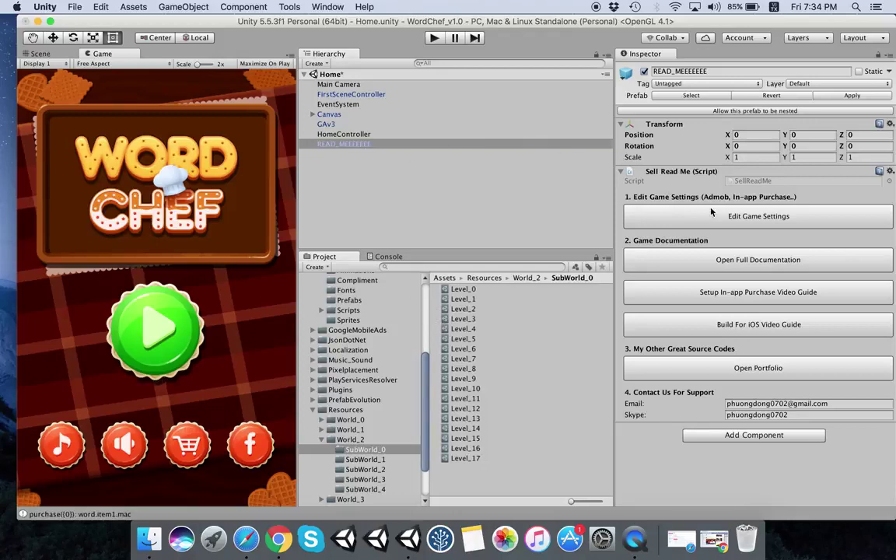
click(740, 220)
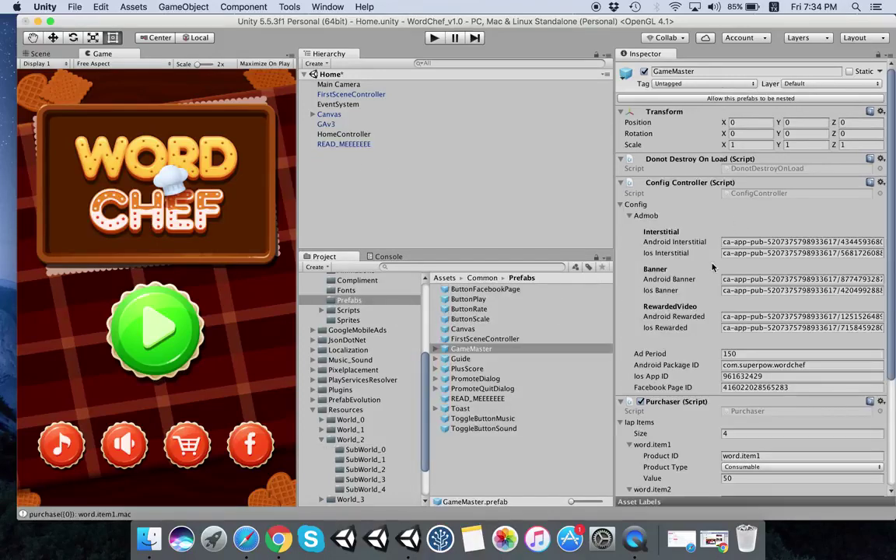
Step: Review the Android and iOS Admob ad IDs, Ad Period 150, and the app IDs
click(753, 242)
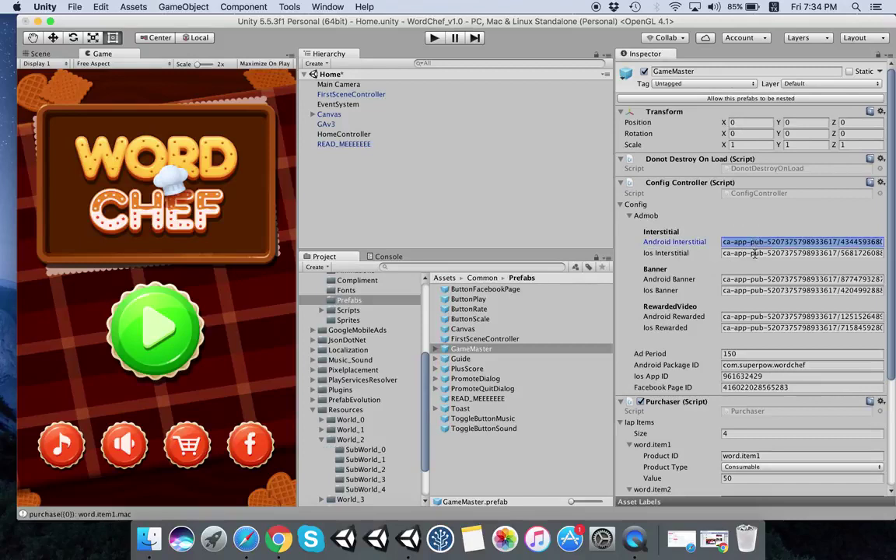
click(751, 253)
click(750, 279)
click(750, 291)
click(748, 317)
click(749, 328)
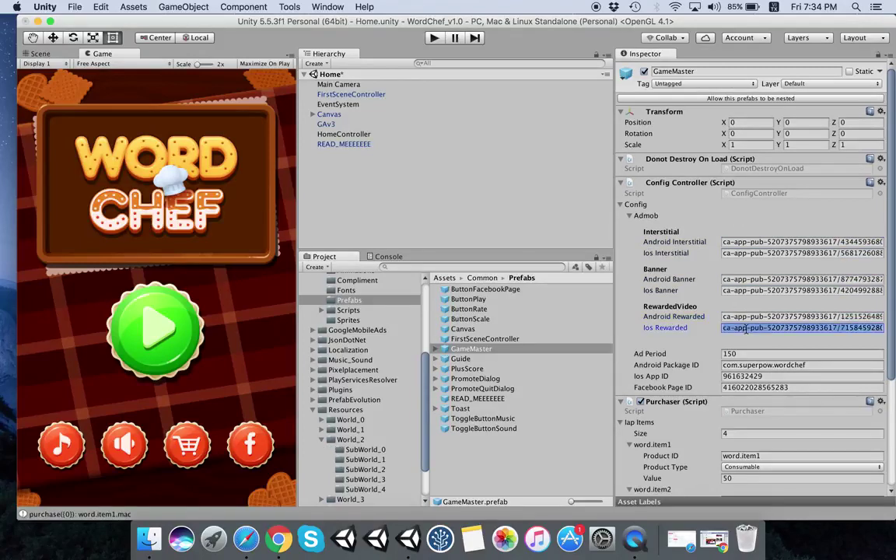
scroll(755, 342, down, 1)
click(759, 343)
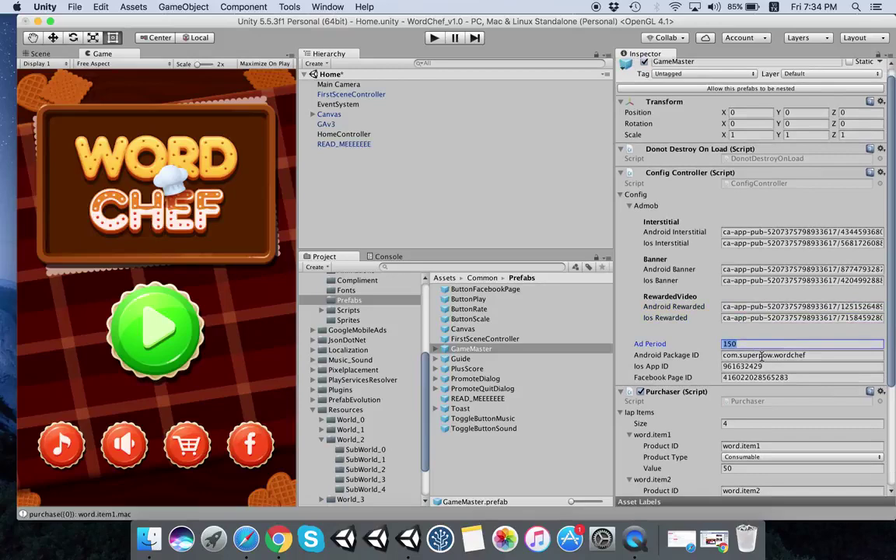
click(761, 354)
click(759, 366)
scroll(759, 366, down, 3)
Step: Review the Facebook page ID and the four IAP products word.item1 to word.item4
click(788, 334)
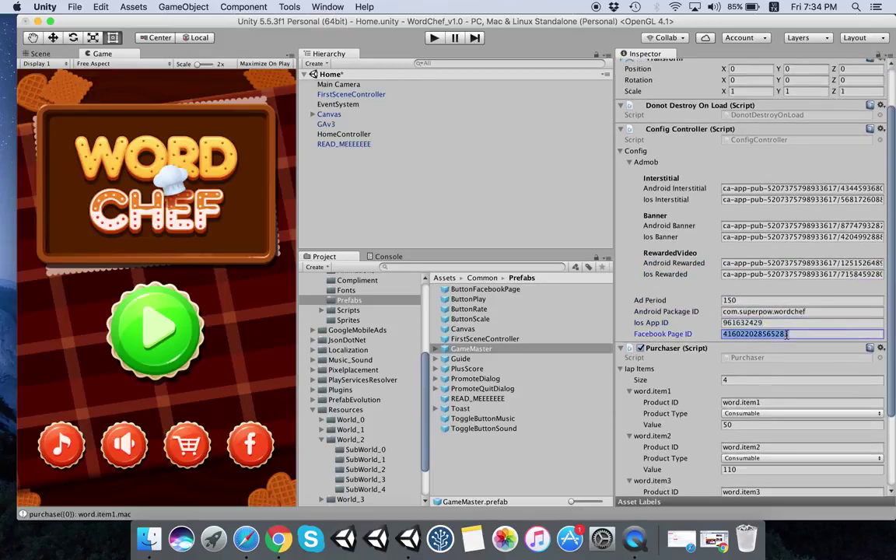
scroll(767, 360, down, 4)
click(749, 327)
scroll(755, 346, down, 3)
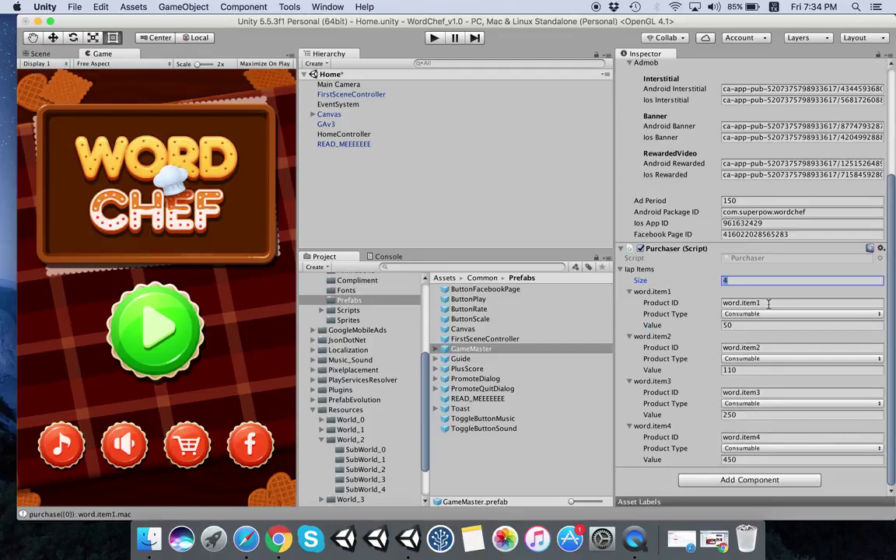
click(768, 304)
click(770, 347)
click(772, 392)
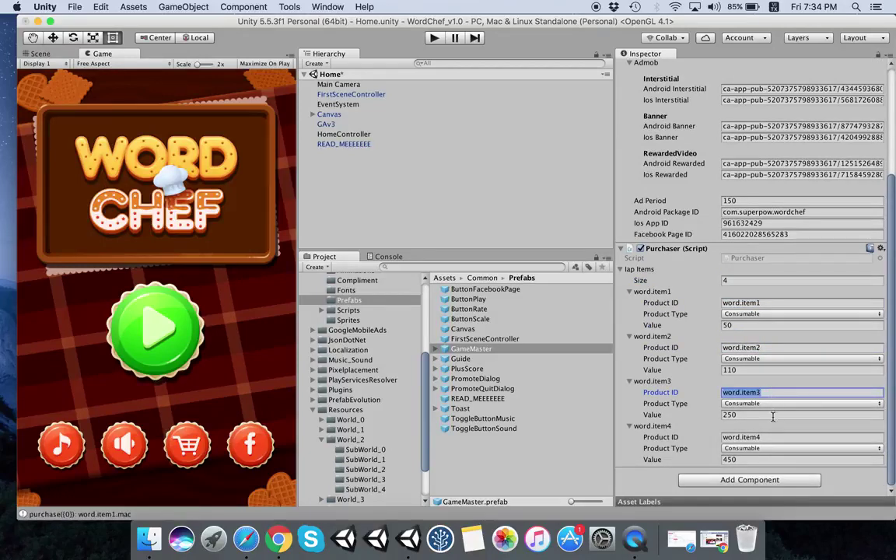
click(771, 437)
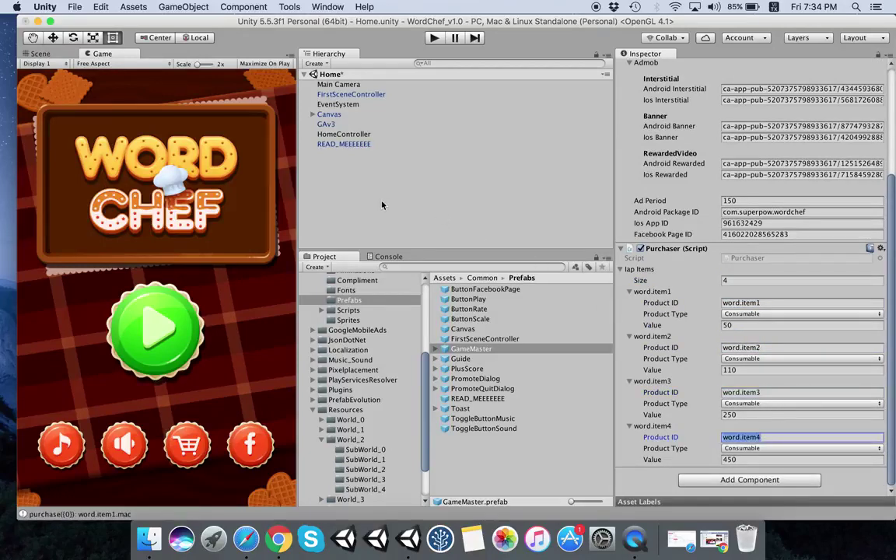